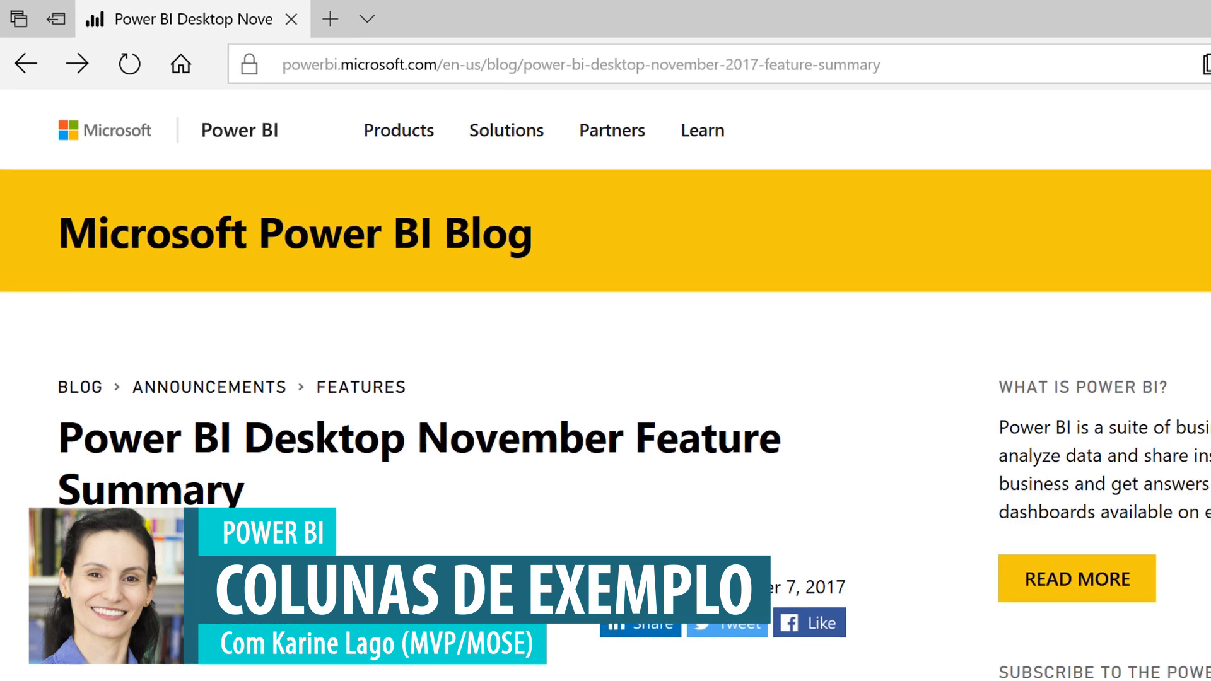
# Find the Add Column From Examples improvements entry under Query editing in the November 2017 feature summary.
pyautogui.doubleClick(401, 360)
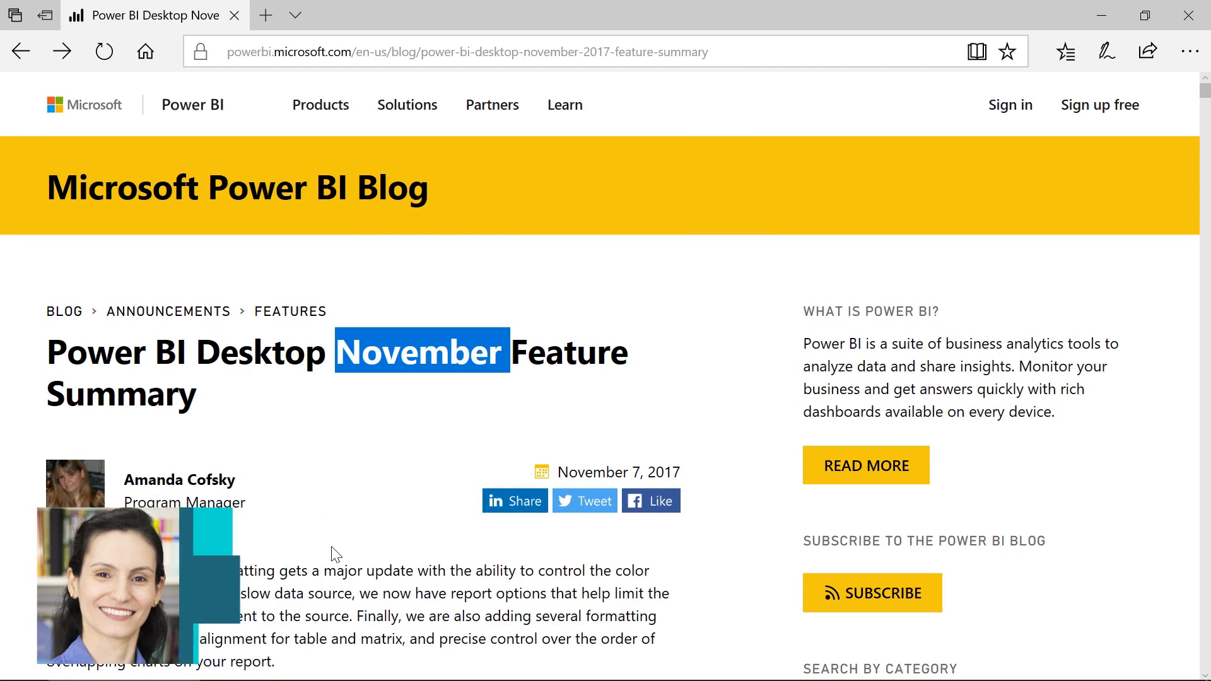
pyautogui.scroll(-15, 390, 470)
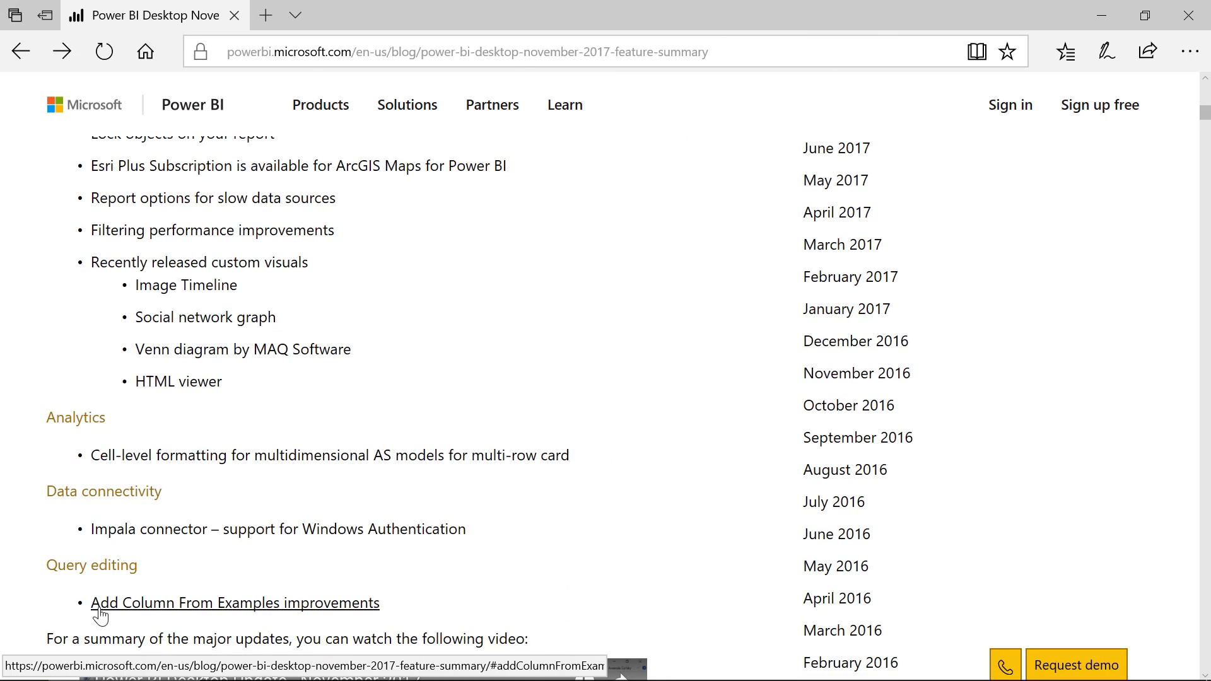
pyautogui.moveTo(76, 607); pyautogui.dragTo(302, 621)
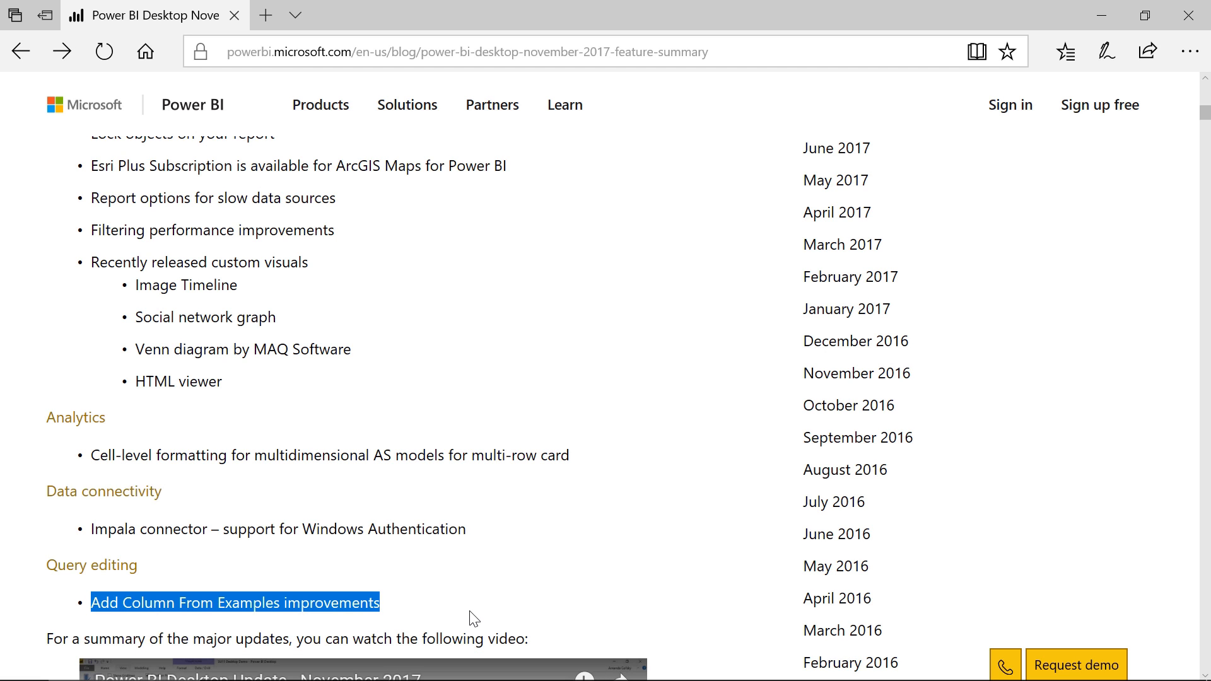
# Switch to the Colunas de Exemplo workbook in Excel and review its Cliente, Quantidade, País, Estado and Cidade columns.
pyautogui.click(735, 671)
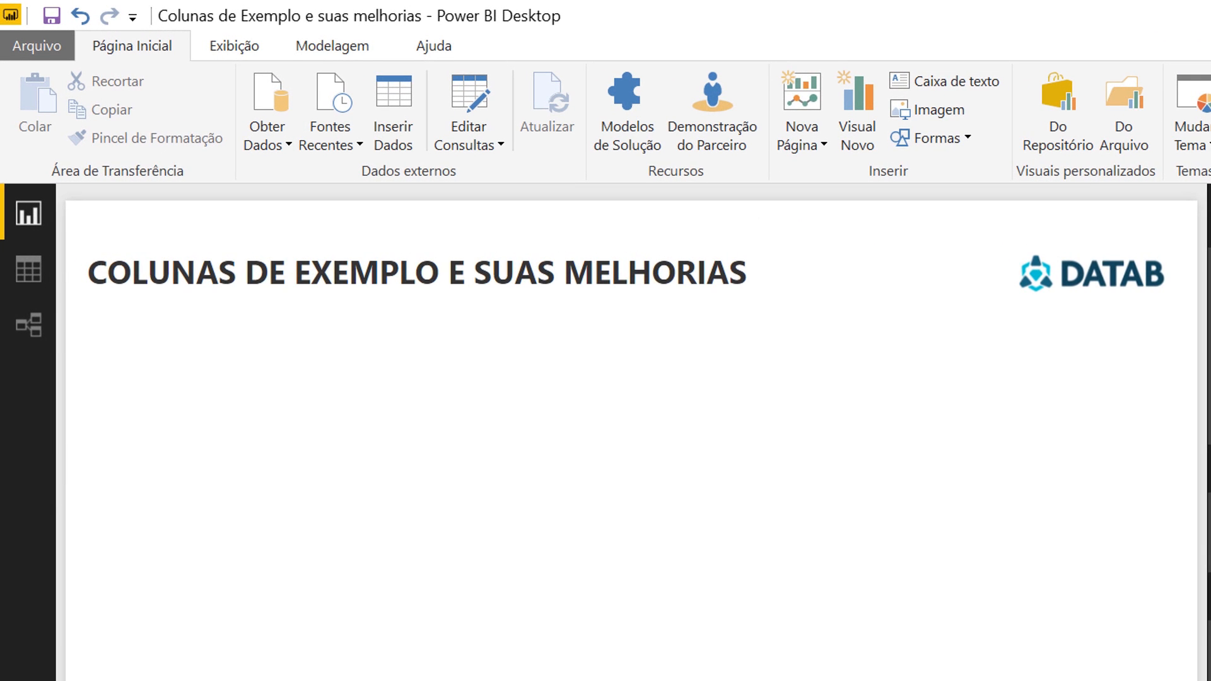
pyautogui.hotkey('alt', 'Tab')
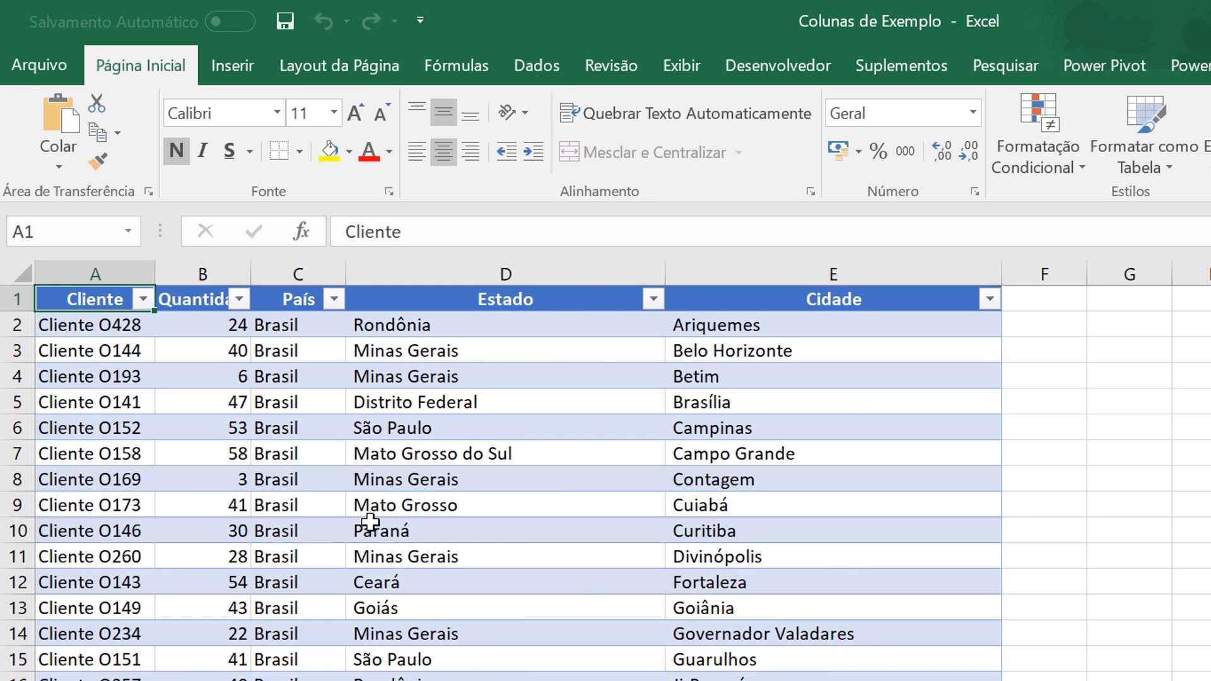
pyautogui.click(491, 278)
pyautogui.click(831, 278)
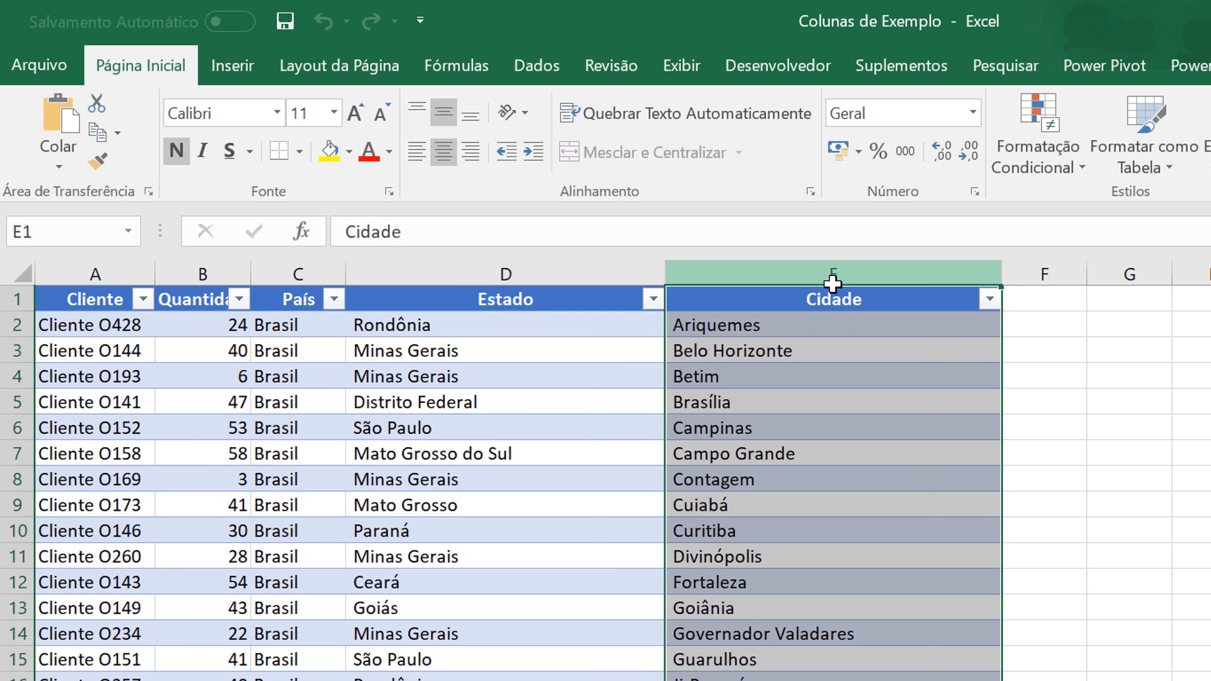
pyautogui.click(234, 273)
pyautogui.click(100, 268)
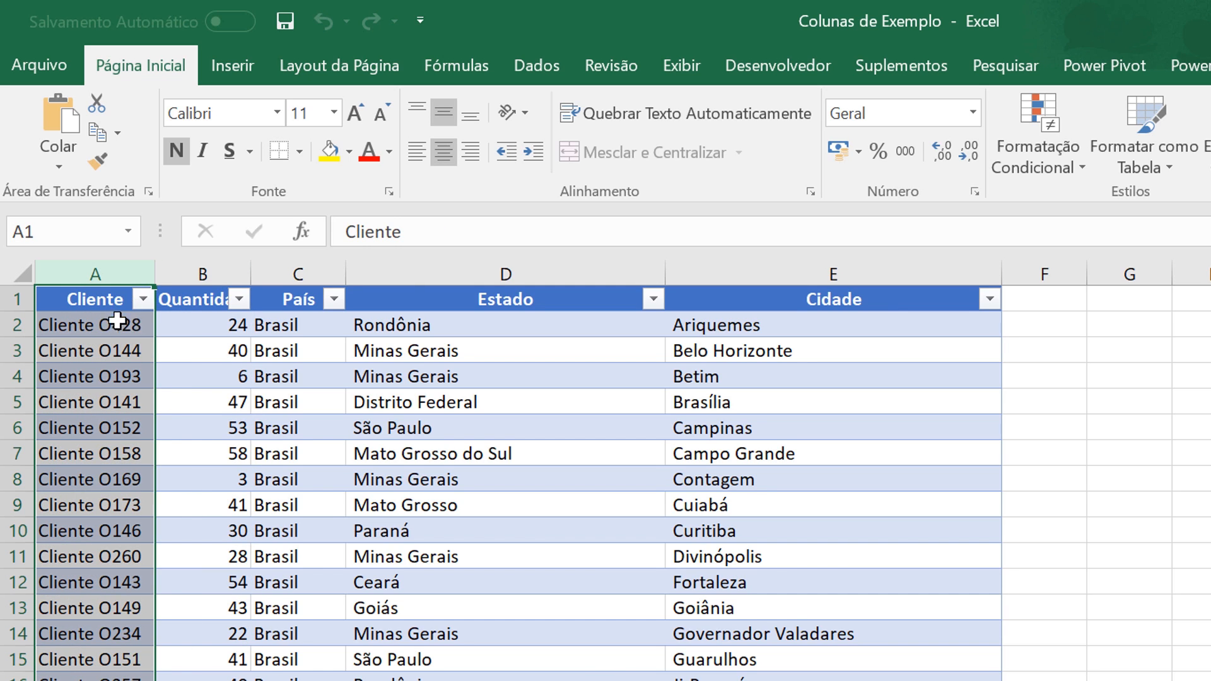
pyautogui.moveTo(296, 275); pyautogui.dragTo(951, 262)
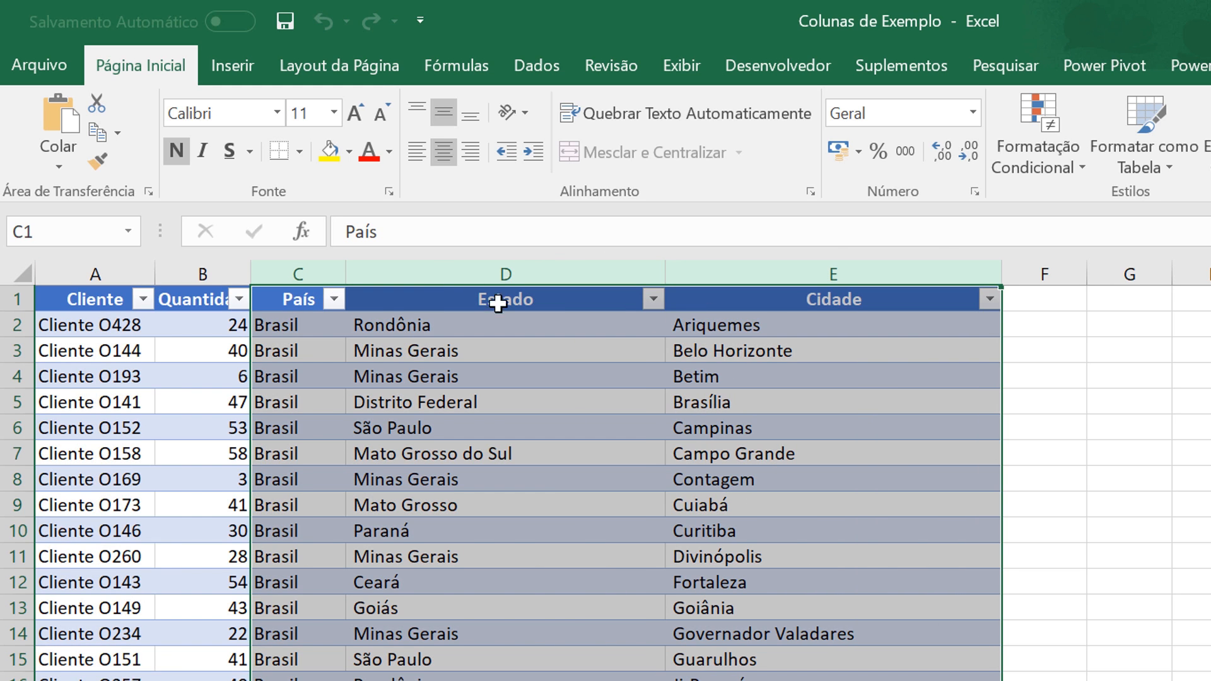
pyautogui.click(194, 272)
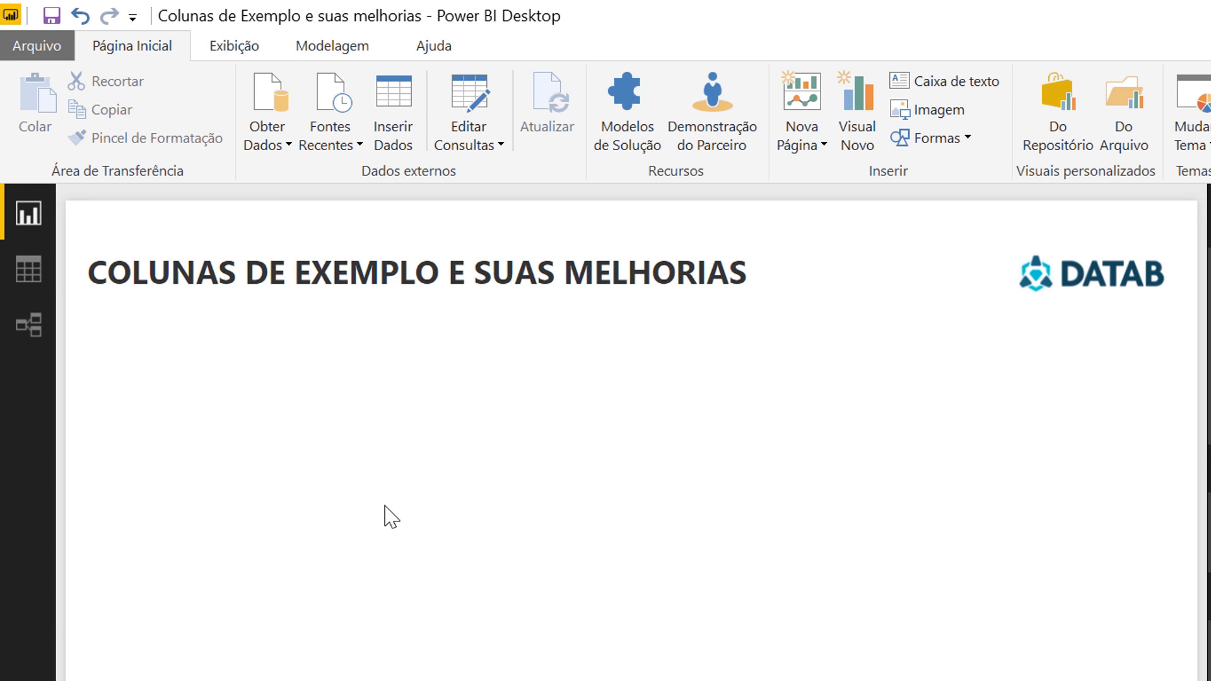
# In Power BI Desktop, connect to the Excel file Colunas de Exemplo in the desktop's Power BI Datab folder.
pyautogui.click(278, 138)
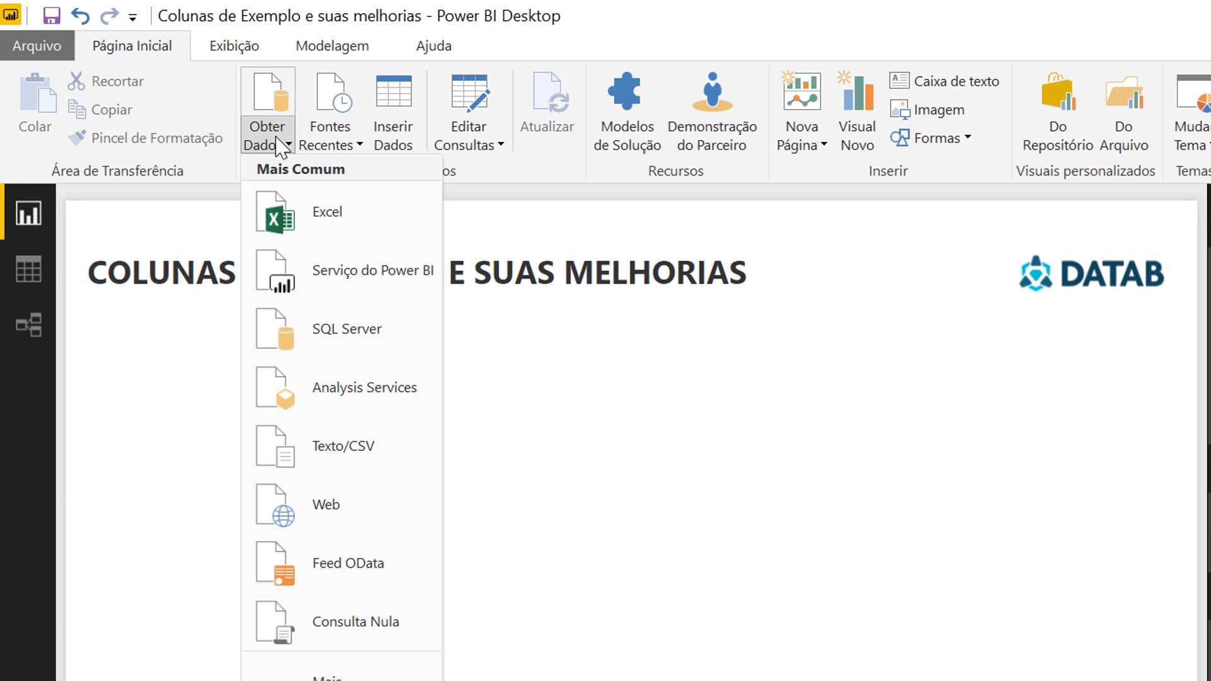
pyautogui.click(324, 212)
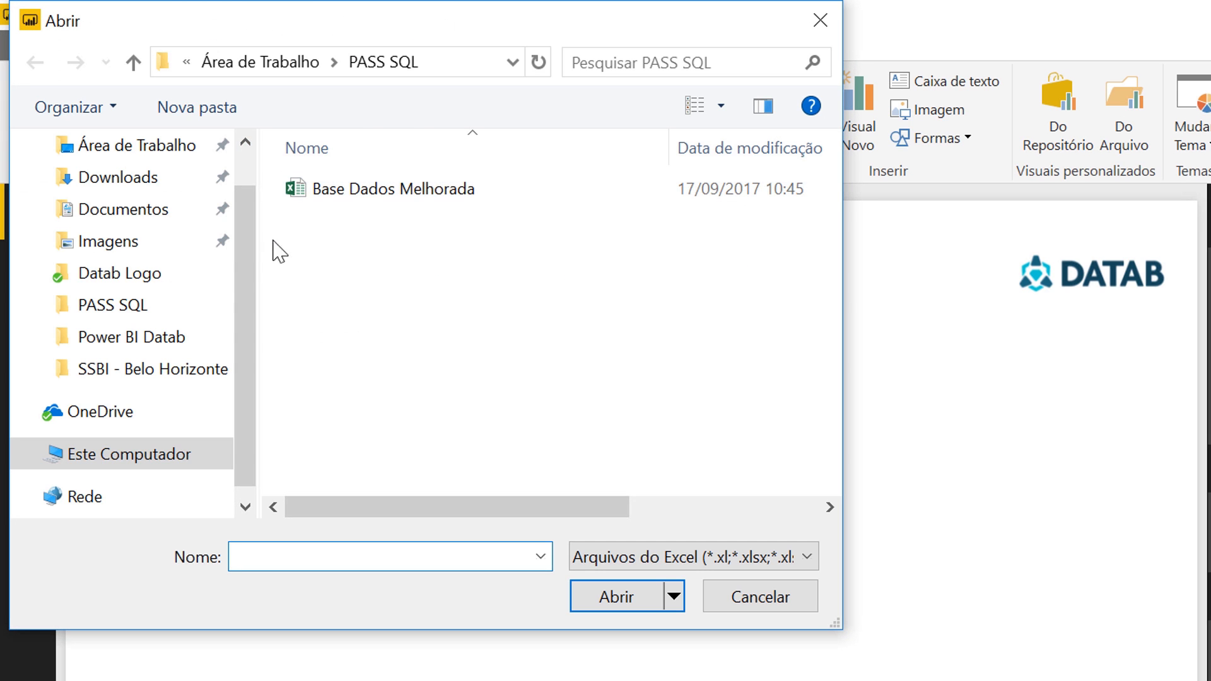
pyautogui.scroll(2, 248, 251)
pyautogui.click(170, 199)
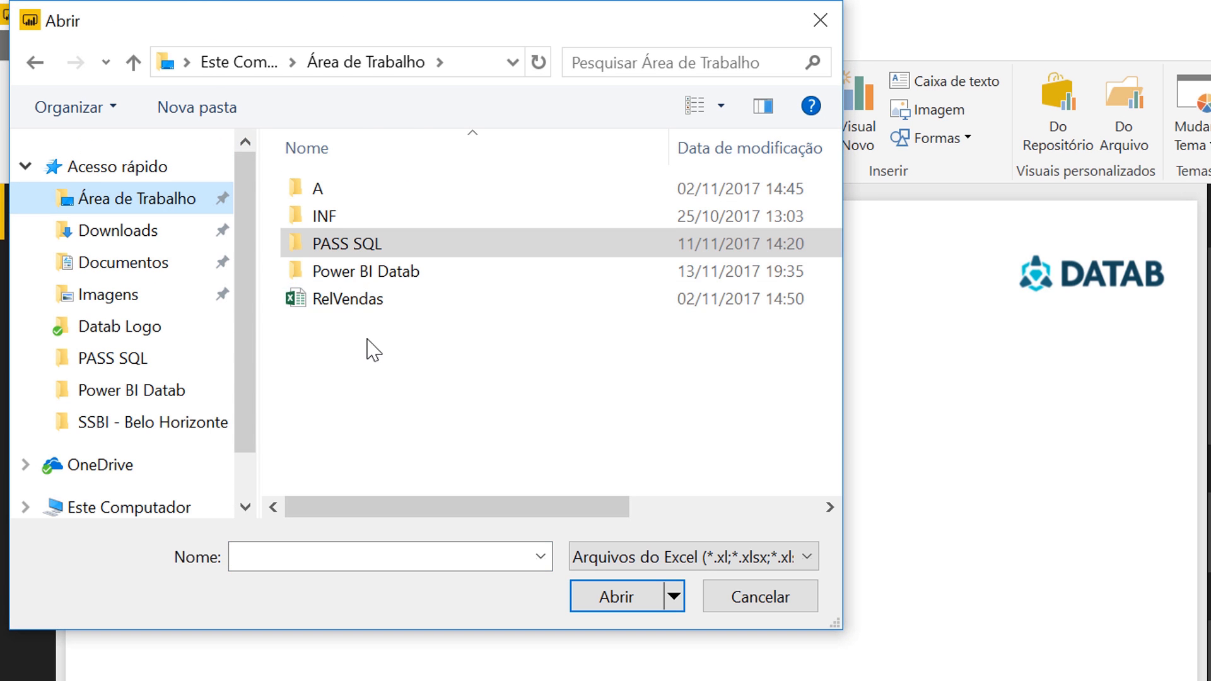
pyautogui.doubleClick(358, 273)
pyautogui.click(376, 219)
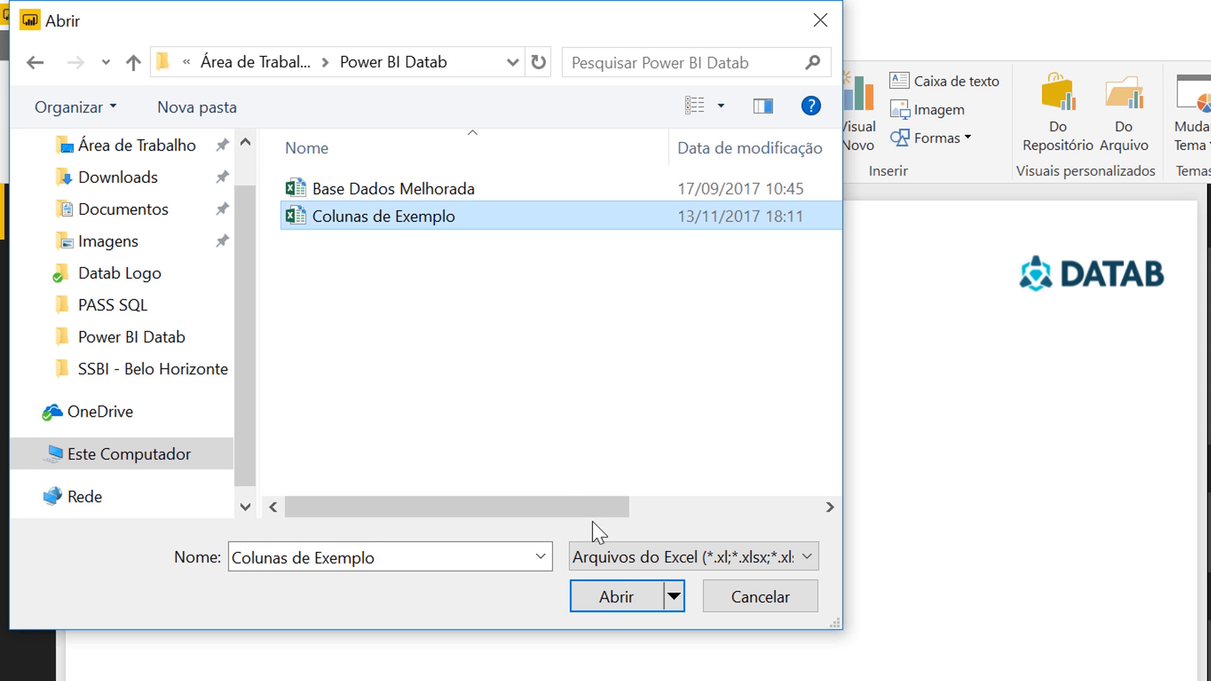
pyautogui.click(615, 596)
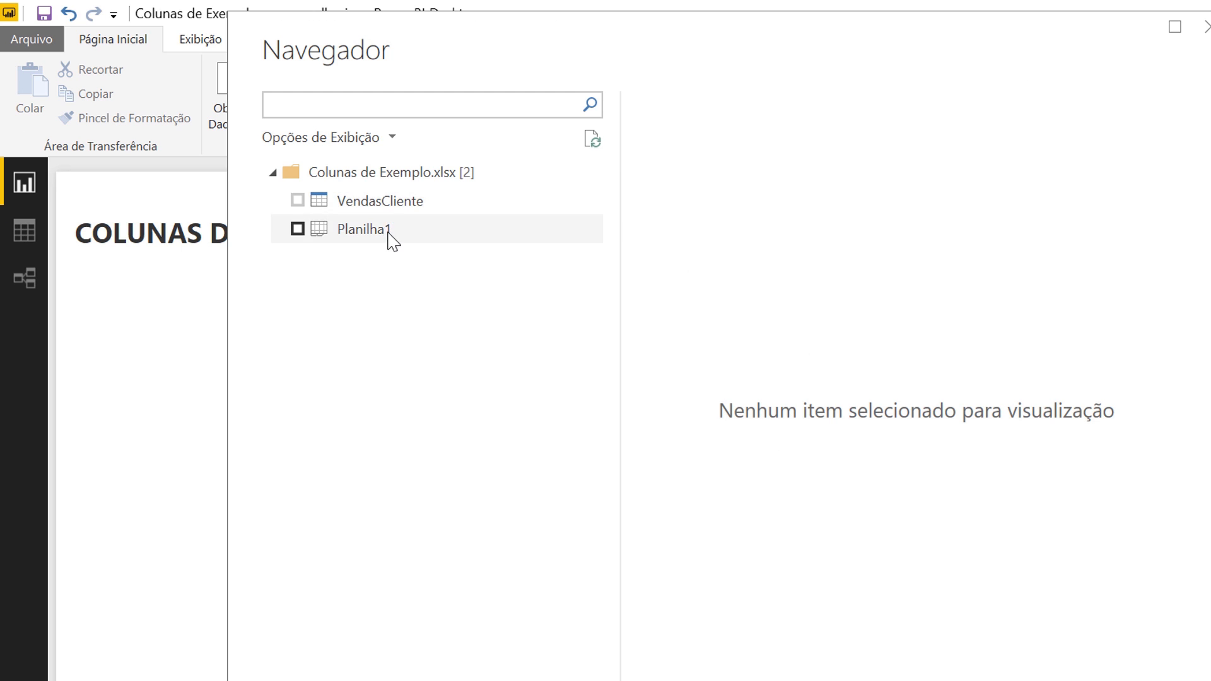
# Preview Planilha1 and VendasCliente, and open only the VendasCliente table for editing in the query editor.
pyautogui.click(397, 233)
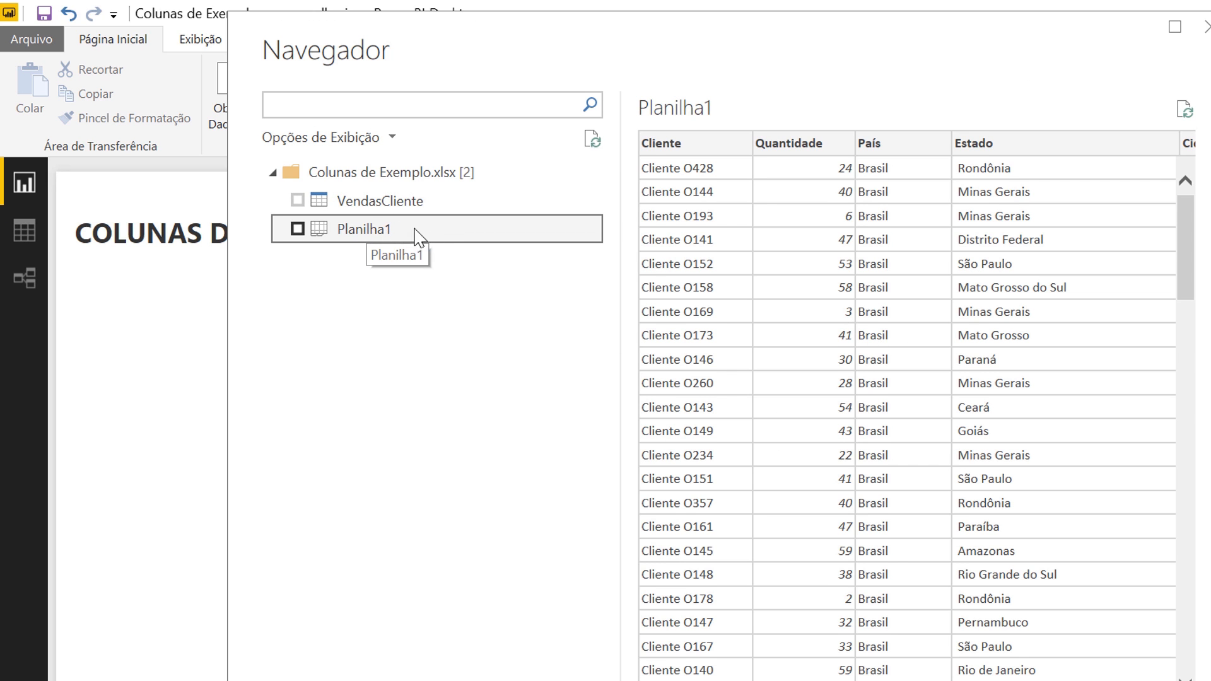
pyautogui.click(387, 203)
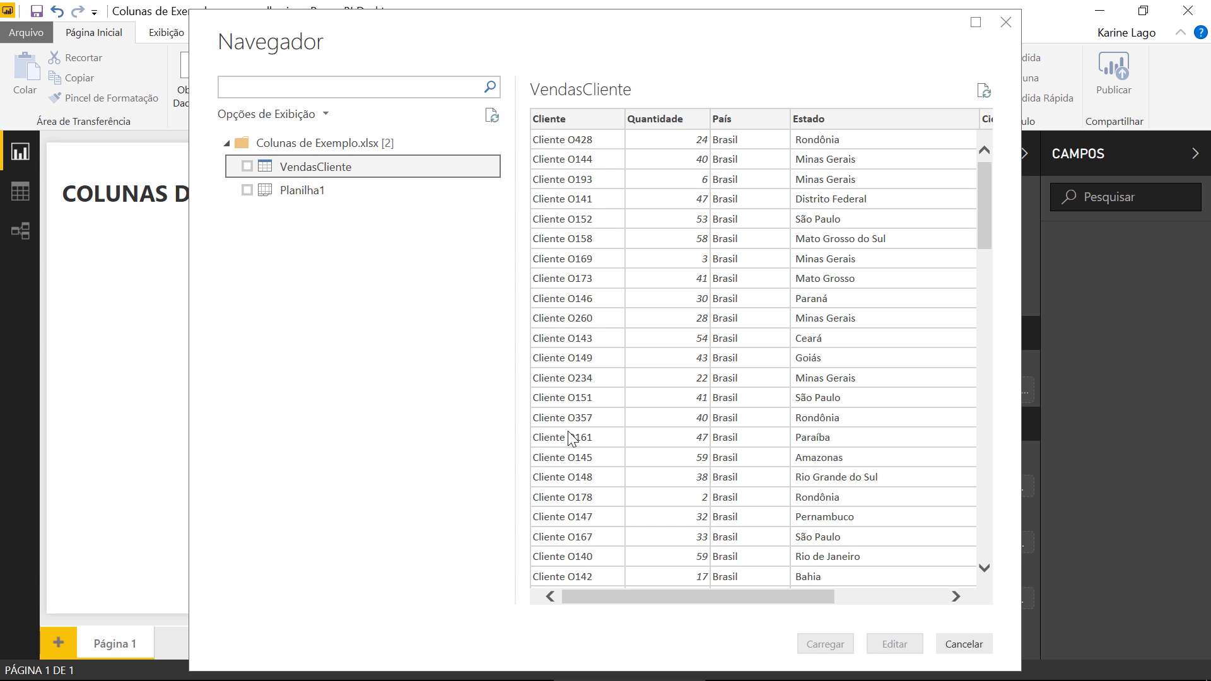
pyautogui.click(248, 166)
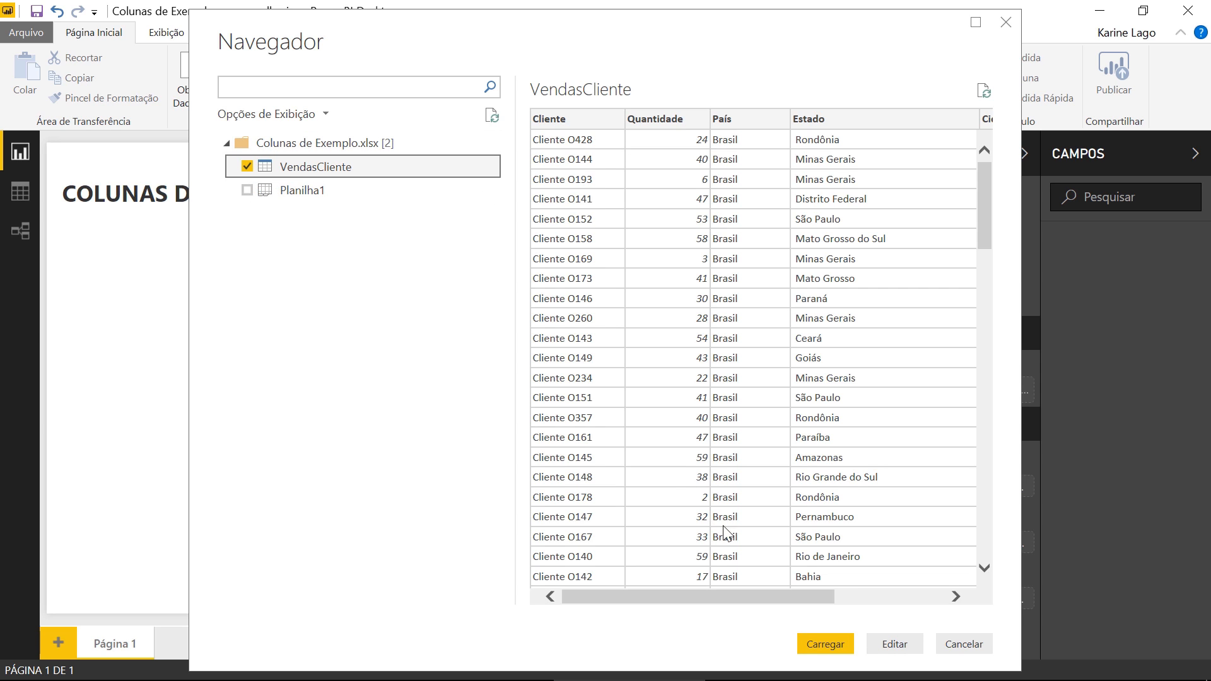
pyautogui.click(896, 643)
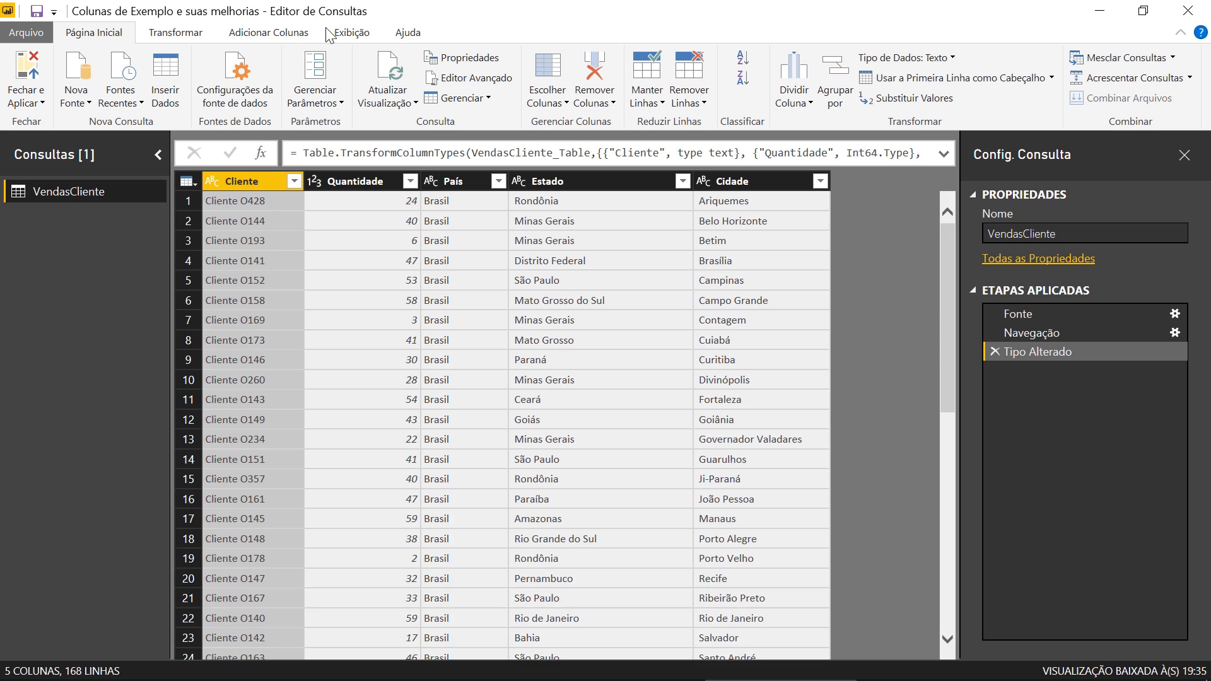
# Narrow the Estado and Cidade columns of the VendasCliente query to fit their contents.
pyautogui.moveTo(317, 13); pyautogui.dragTo(430, 227)
pyautogui.doubleClick(431, 228)
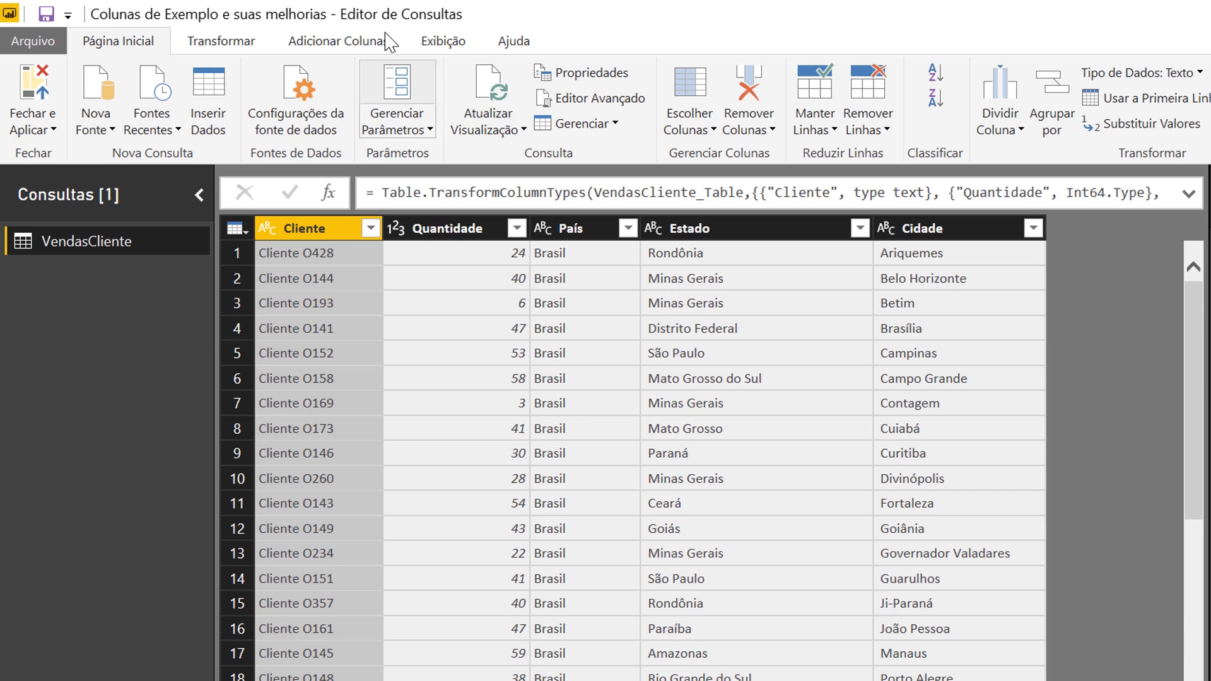
pyautogui.click(361, 44)
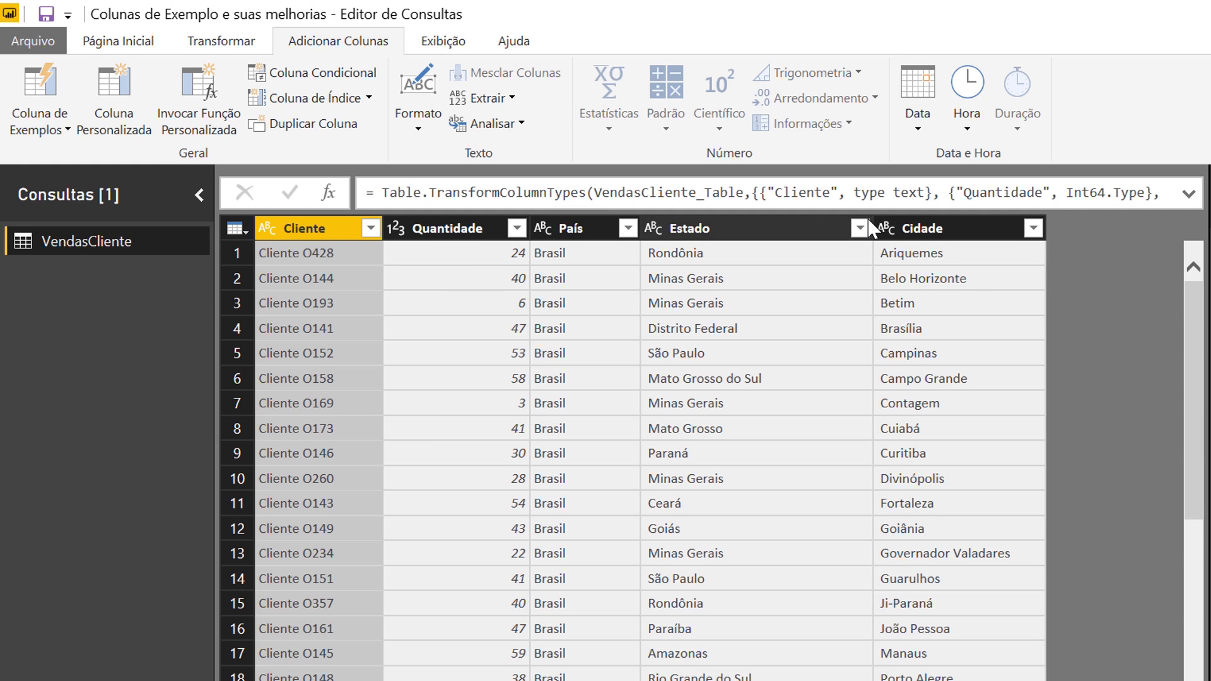
pyautogui.moveTo(871, 228); pyautogui.dragTo(814, 229)
pyautogui.moveTo(985, 231); pyautogui.dragTo(956, 231)
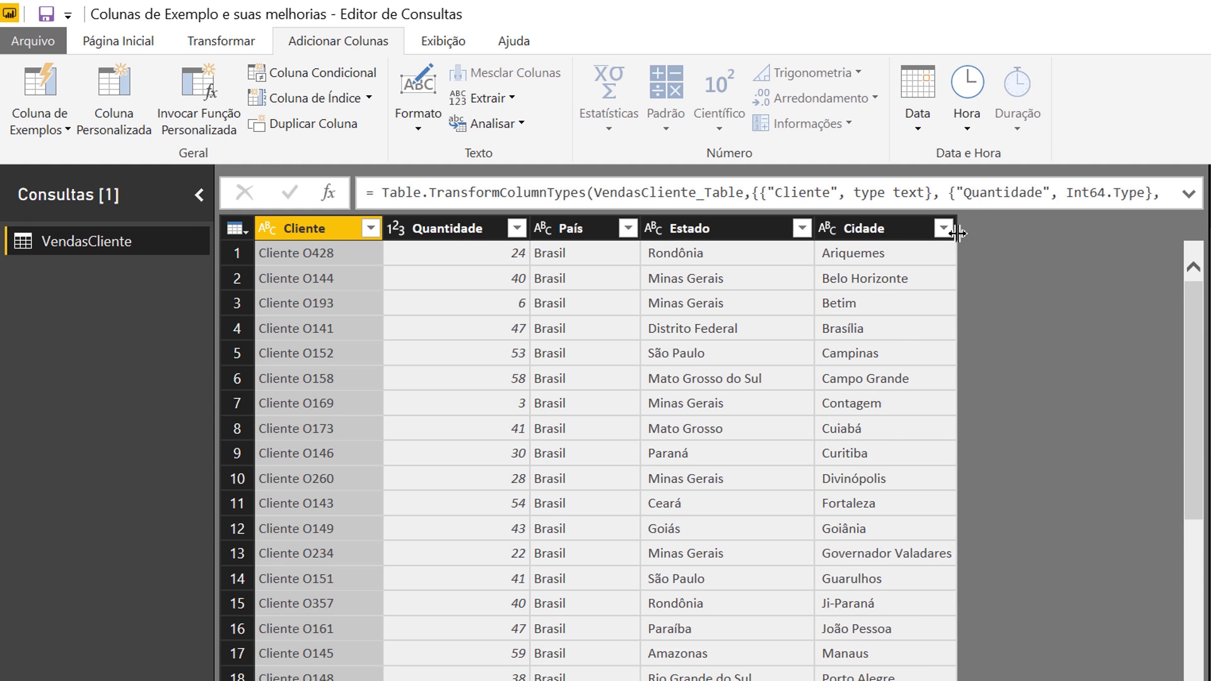
# Start a new column from examples based on the selected Cliente column and name it Código Cliente.
pyautogui.click(58, 119)
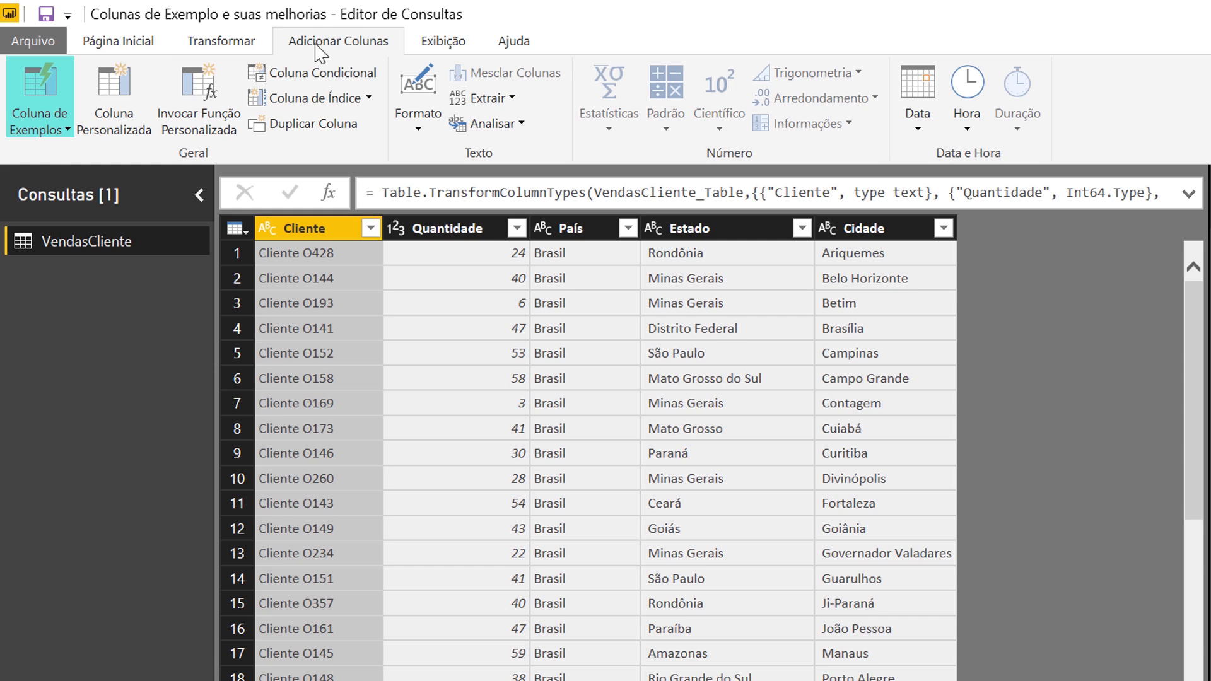
pyautogui.click(66, 129)
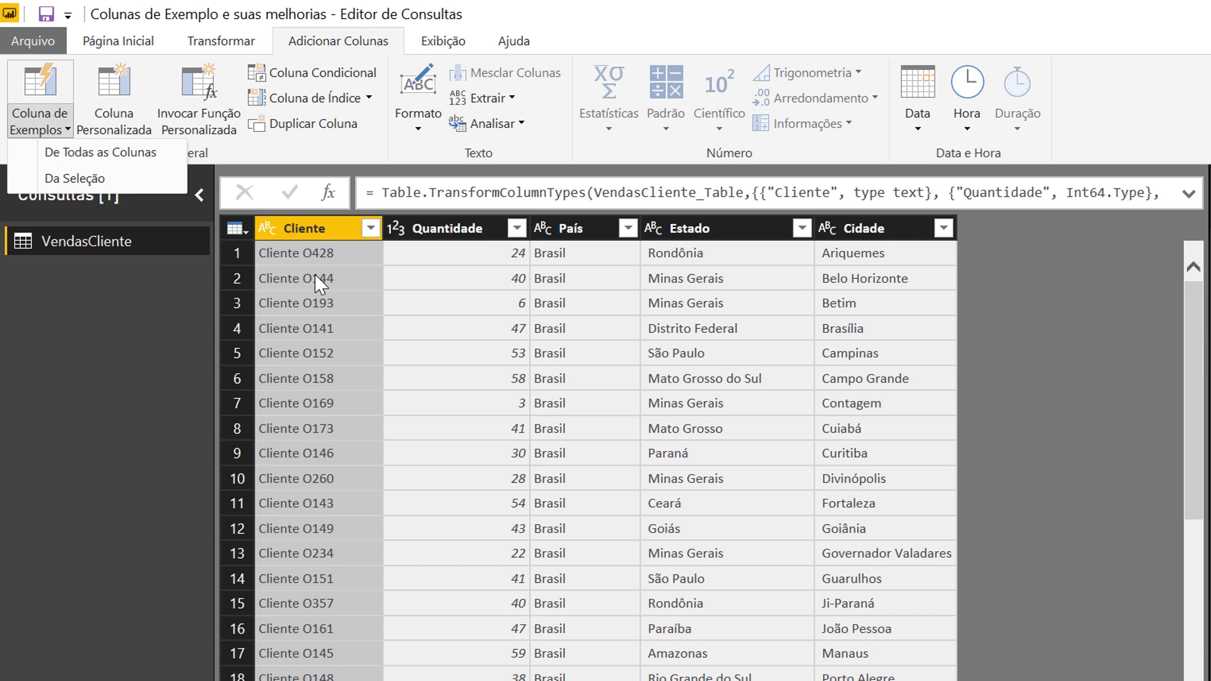
pyautogui.click(135, 199)
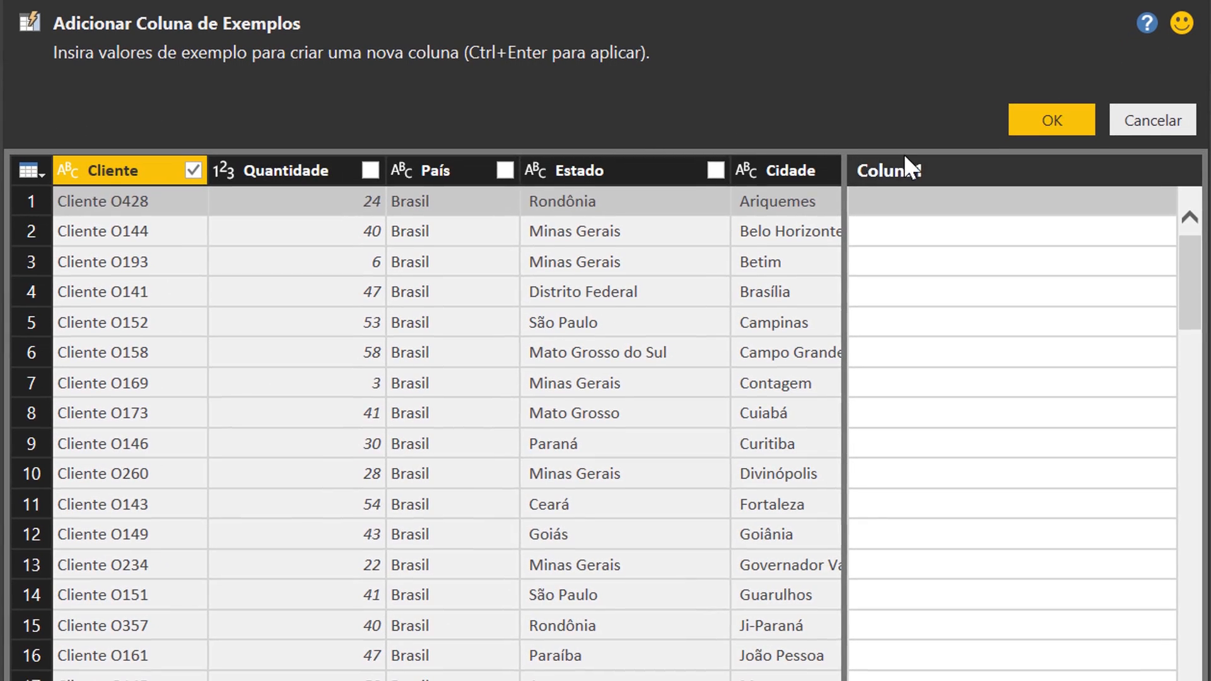
pyautogui.doubleClick(891, 166)
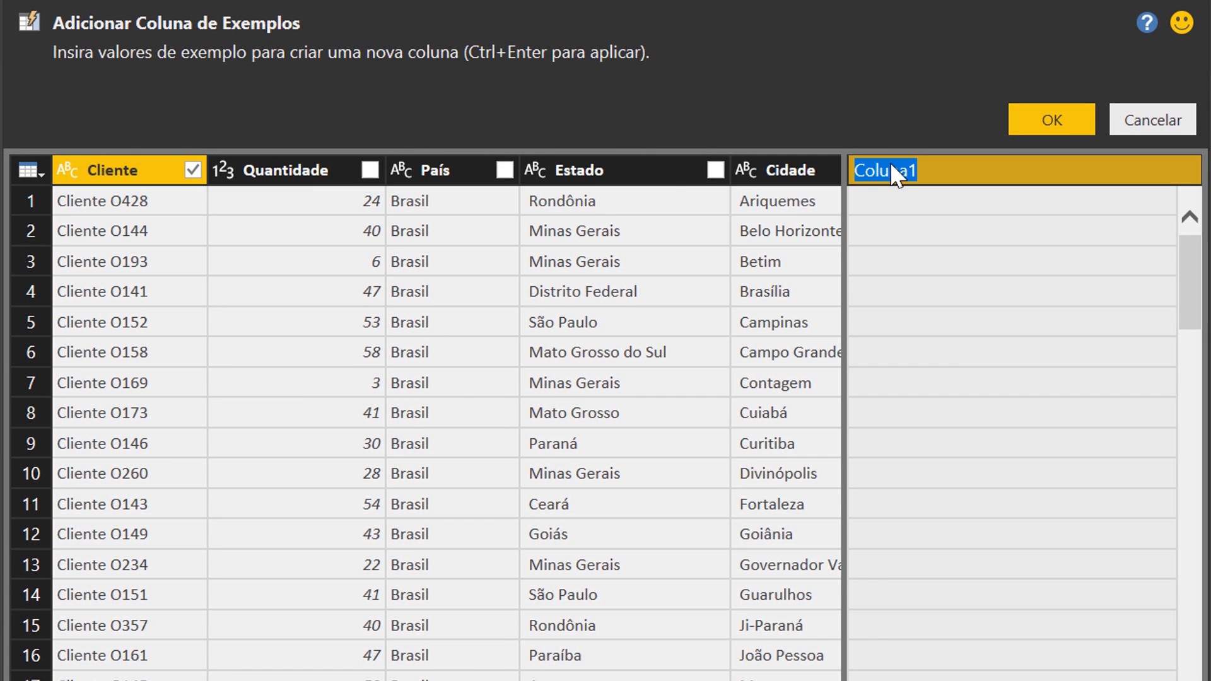
pyautogui.write('Código Cliente')
pyautogui.press('Return')
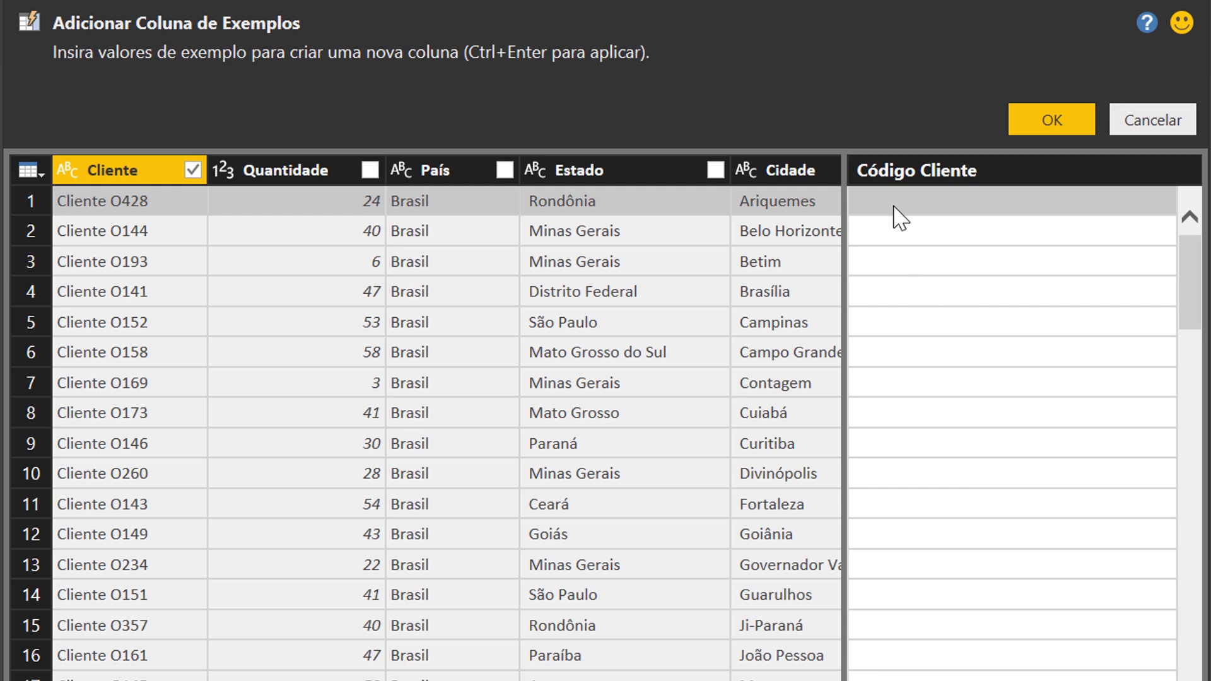
# Give the first row's customer code, without the word Cliente, as the example and add the Código Cliente column.
pyautogui.click(914, 202)
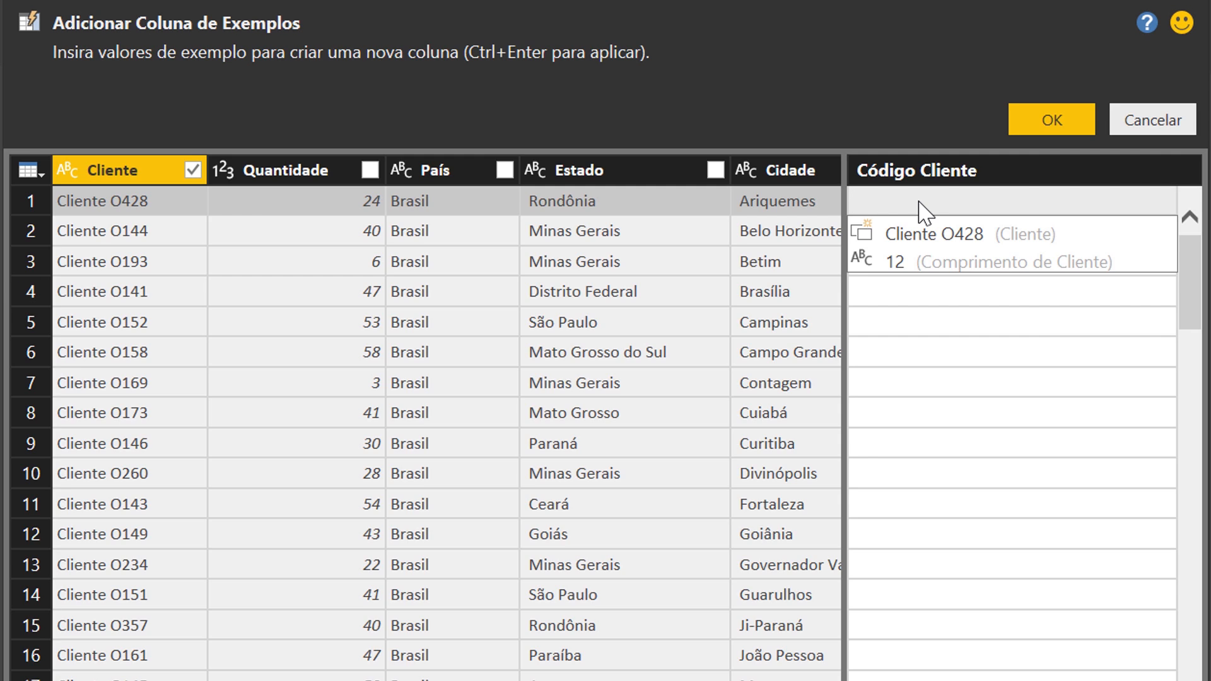
pyautogui.write('O428')
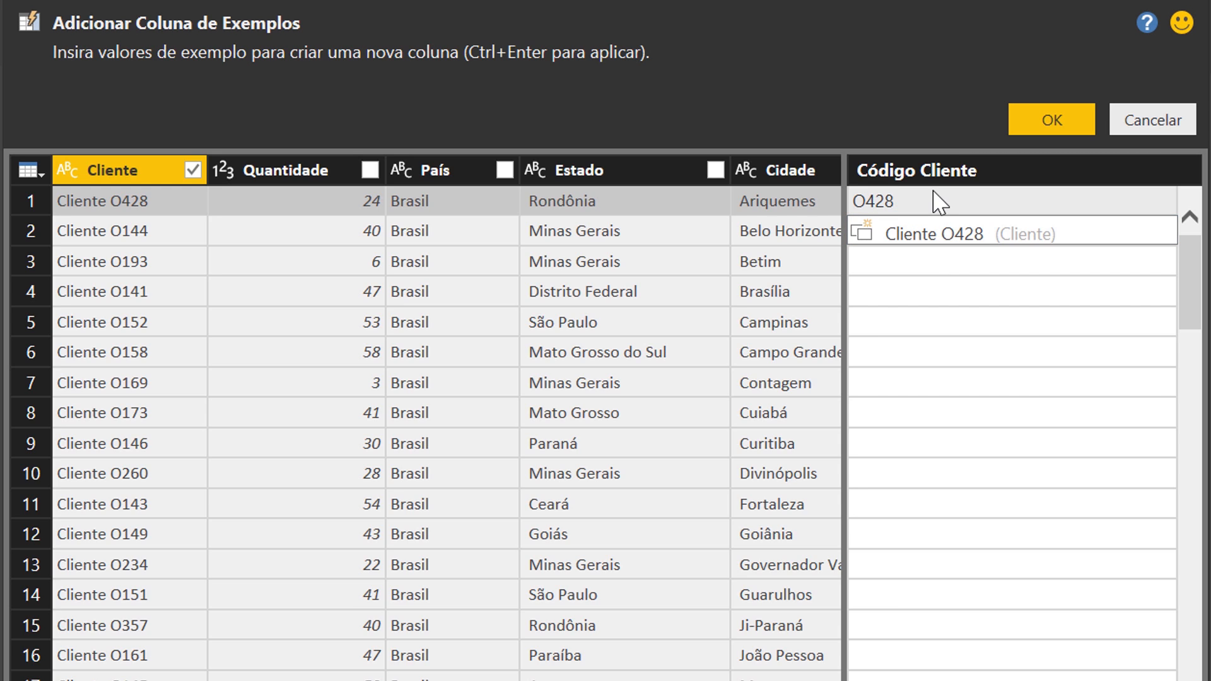
pyautogui.press('Return')
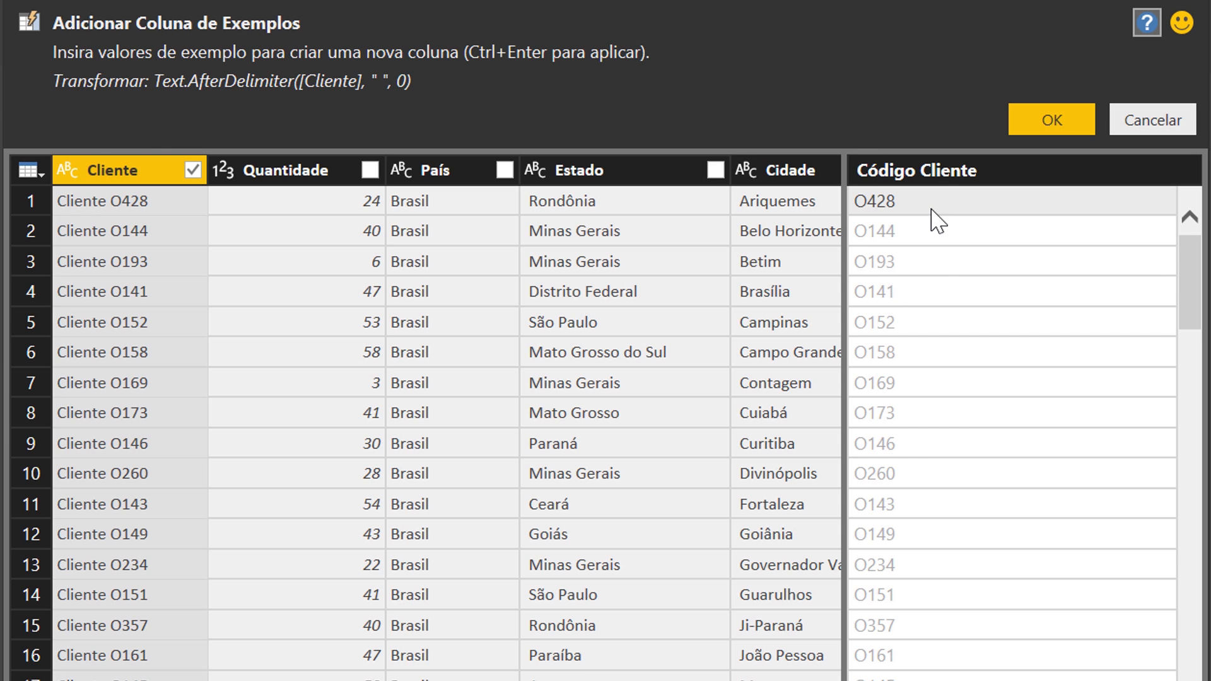
pyautogui.click(1054, 125)
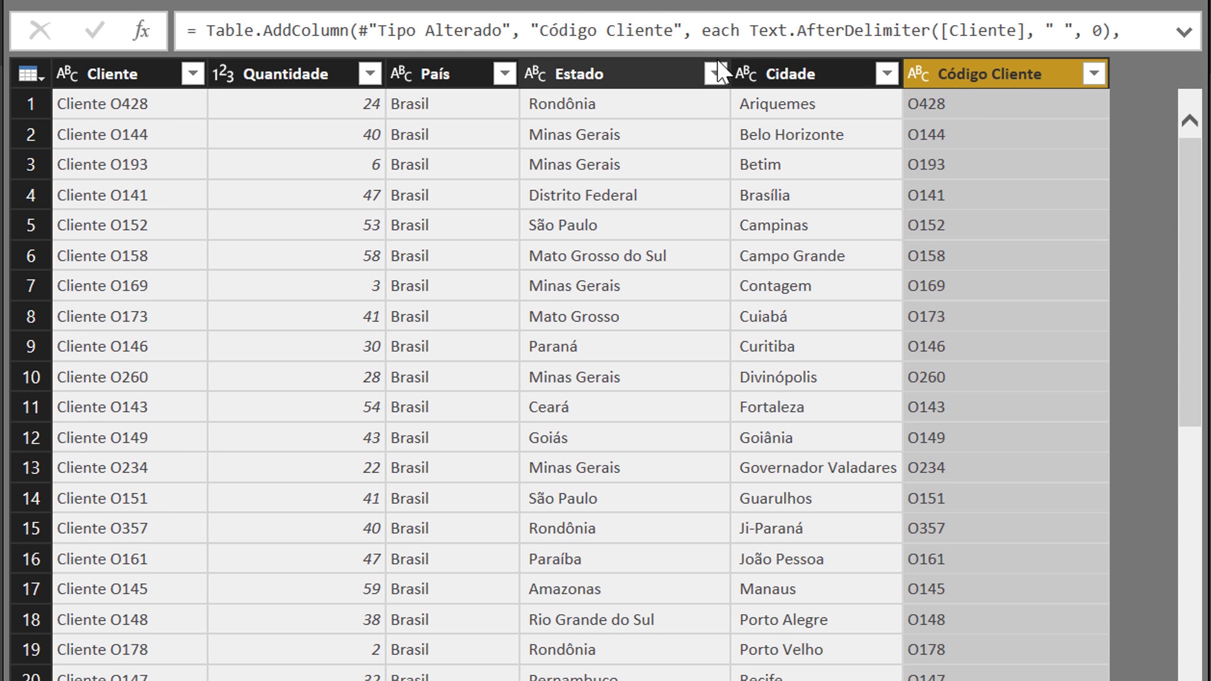
# Examine the Código Cliente column's formula, including Table.AddColumn, the Tipo Alterado step reference and the Text.AfterDelimiter part.
pyautogui.click(778, 31)
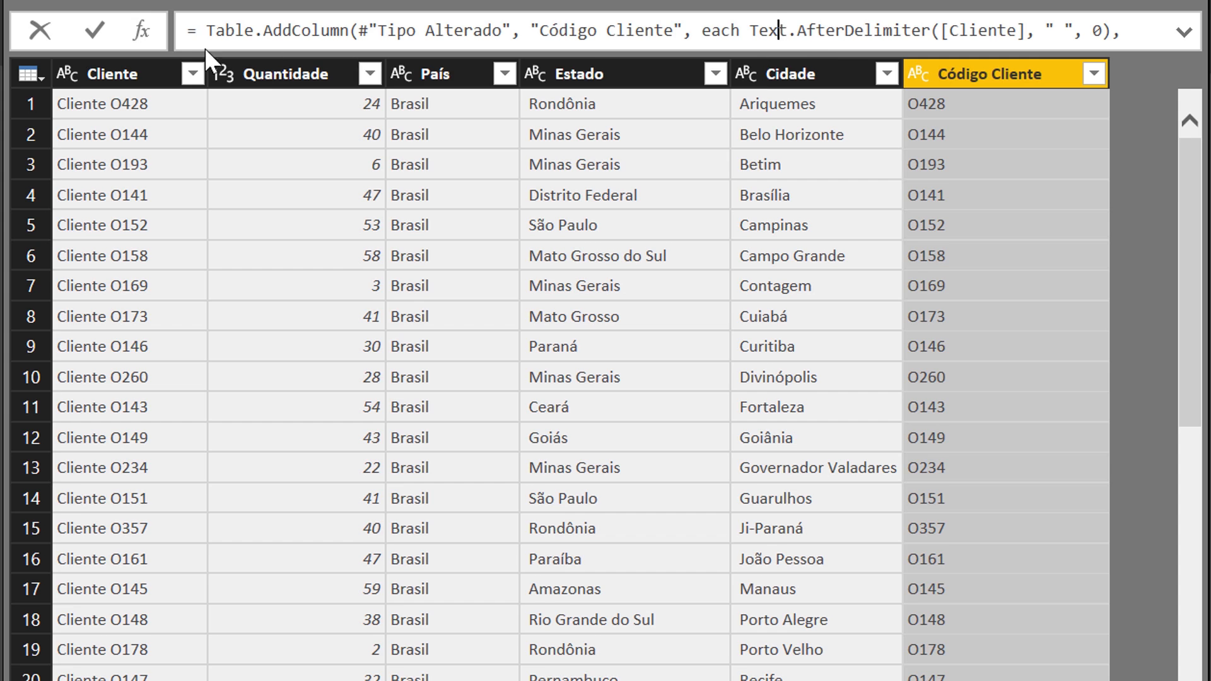
pyautogui.moveTo(205, 33); pyautogui.dragTo(325, 3)
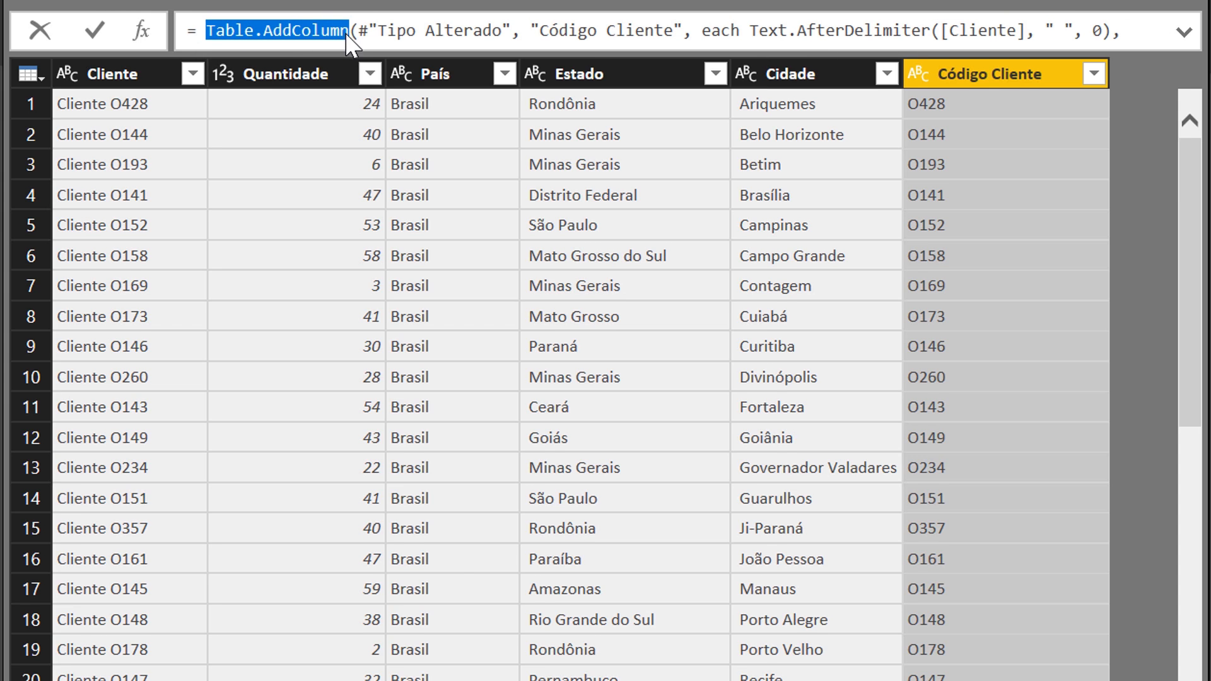
pyautogui.moveTo(528, 30); pyautogui.dragTo(367, 35)
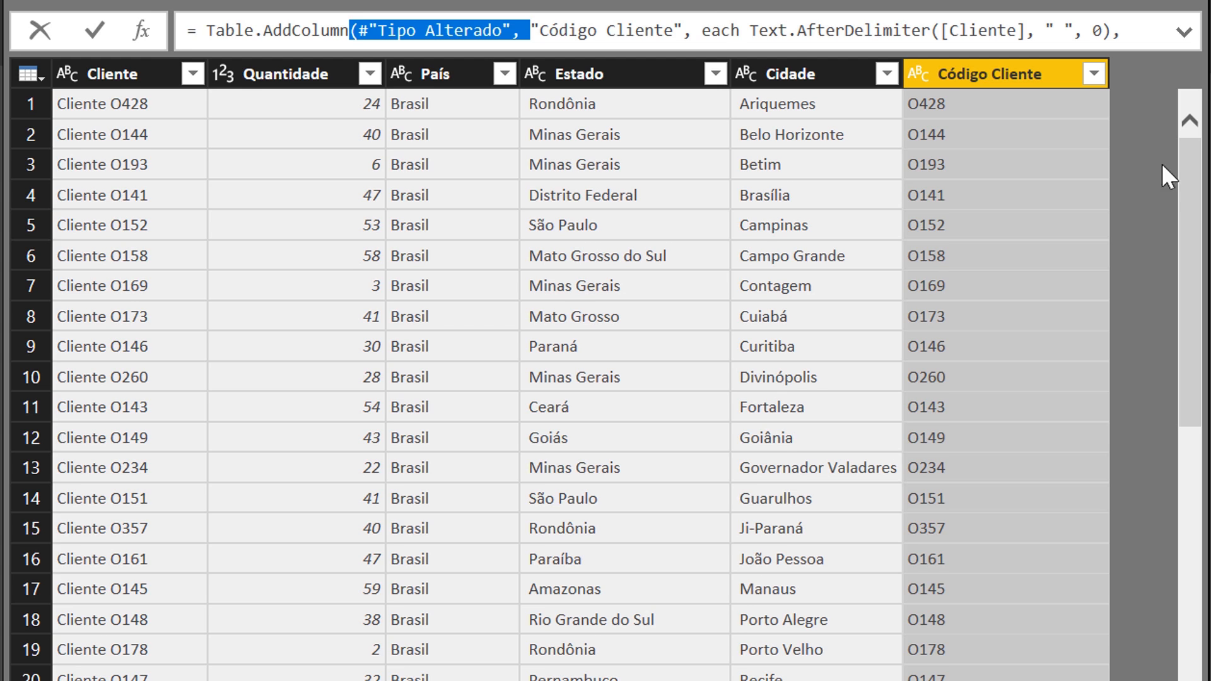
pyautogui.click(710, 32)
pyautogui.doubleClick(770, 30)
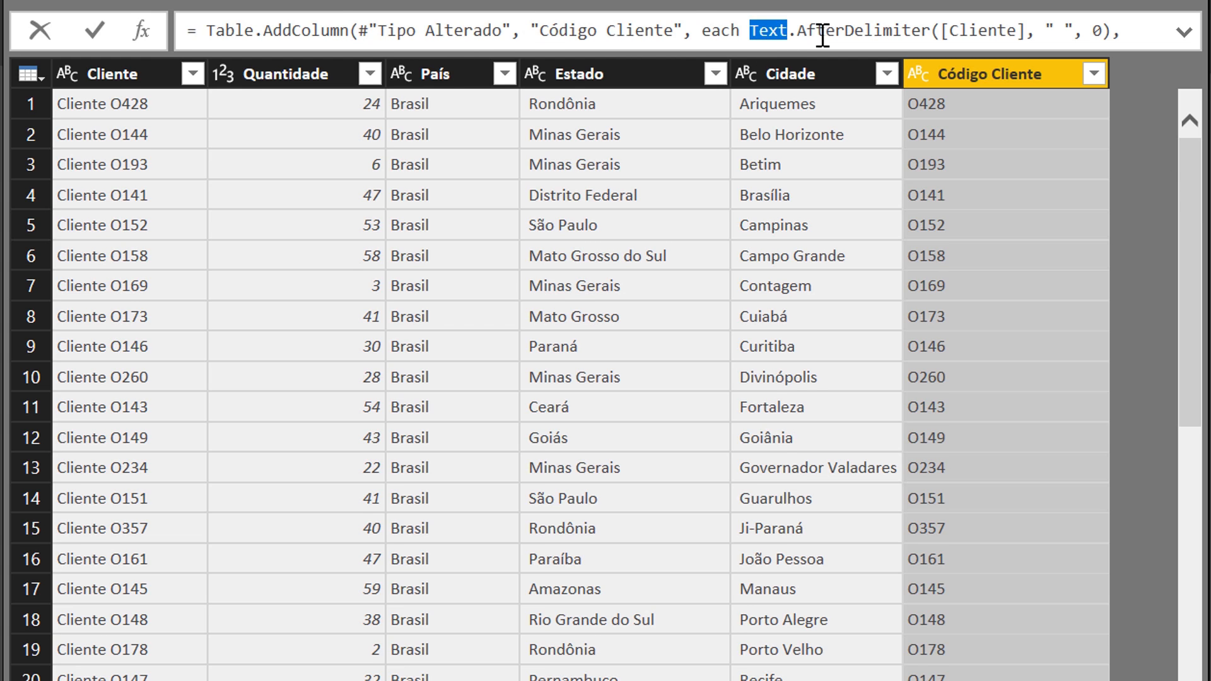
pyautogui.doubleClick(990, 26)
pyautogui.moveTo(797, 35); pyautogui.dragTo(884, 40)
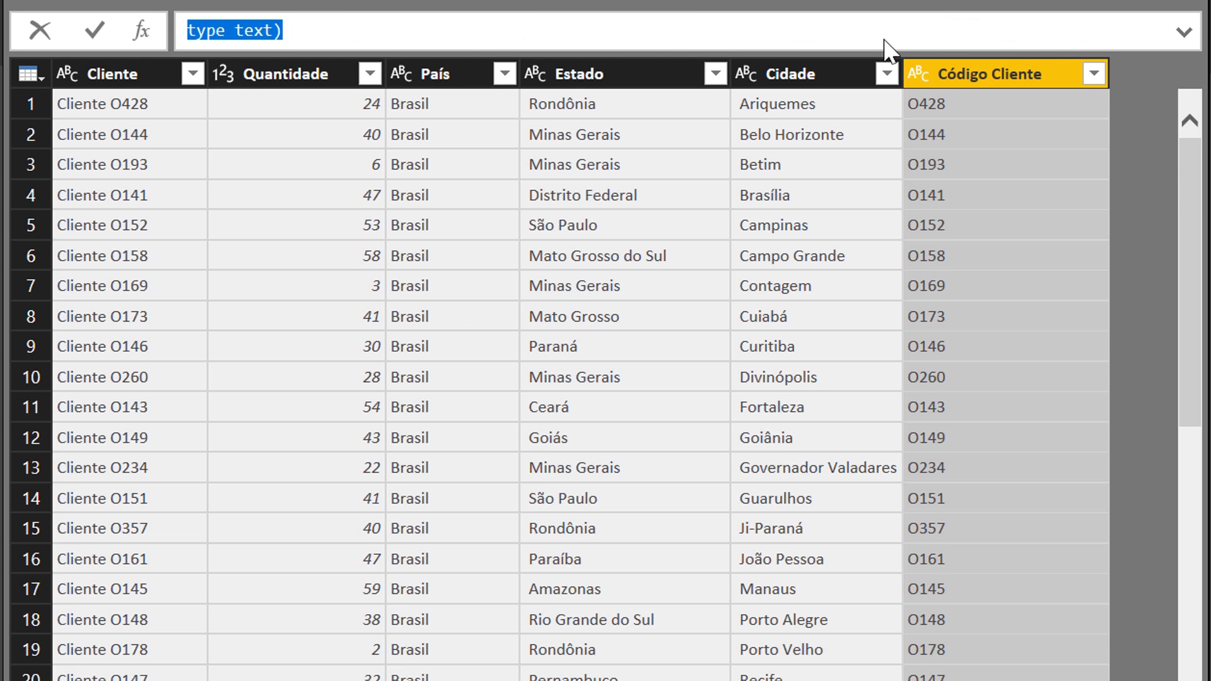
# Examine the space delimiter argument in the Código Cliente column's Text.AfterDelimiter formula.
pyautogui.doubleClick(905, 32)
pyautogui.moveTo(1046, 31); pyautogui.dragTo(1088, 39)
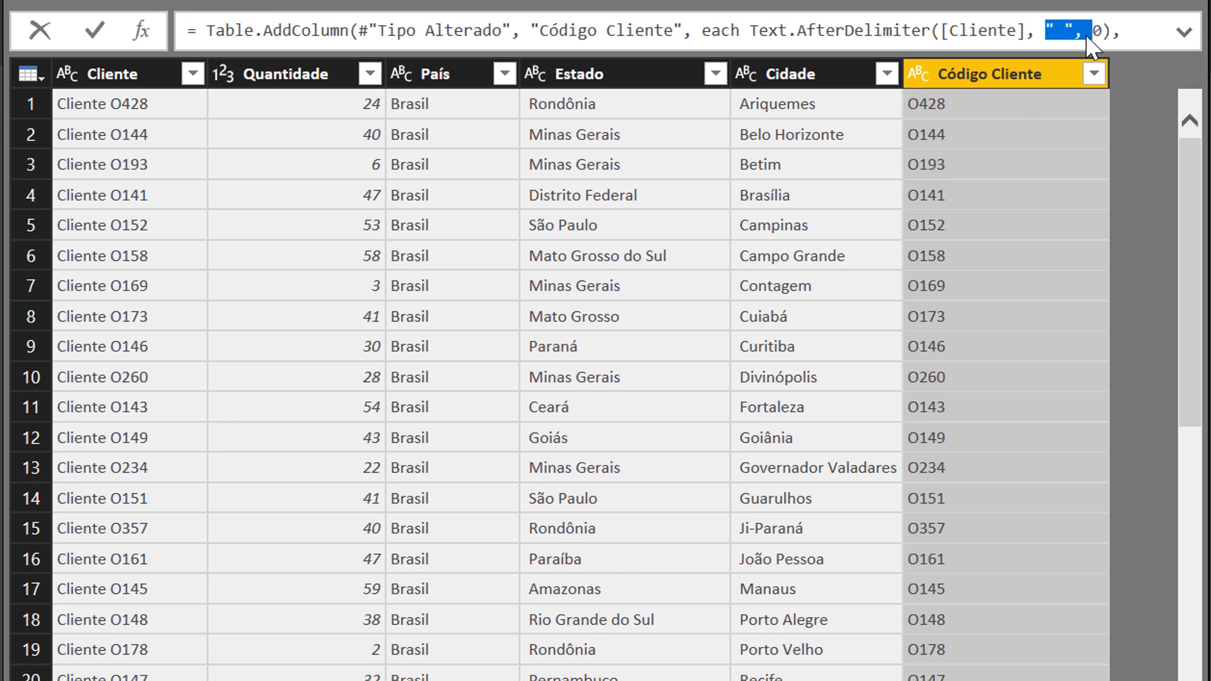
pyautogui.click(1010, 104)
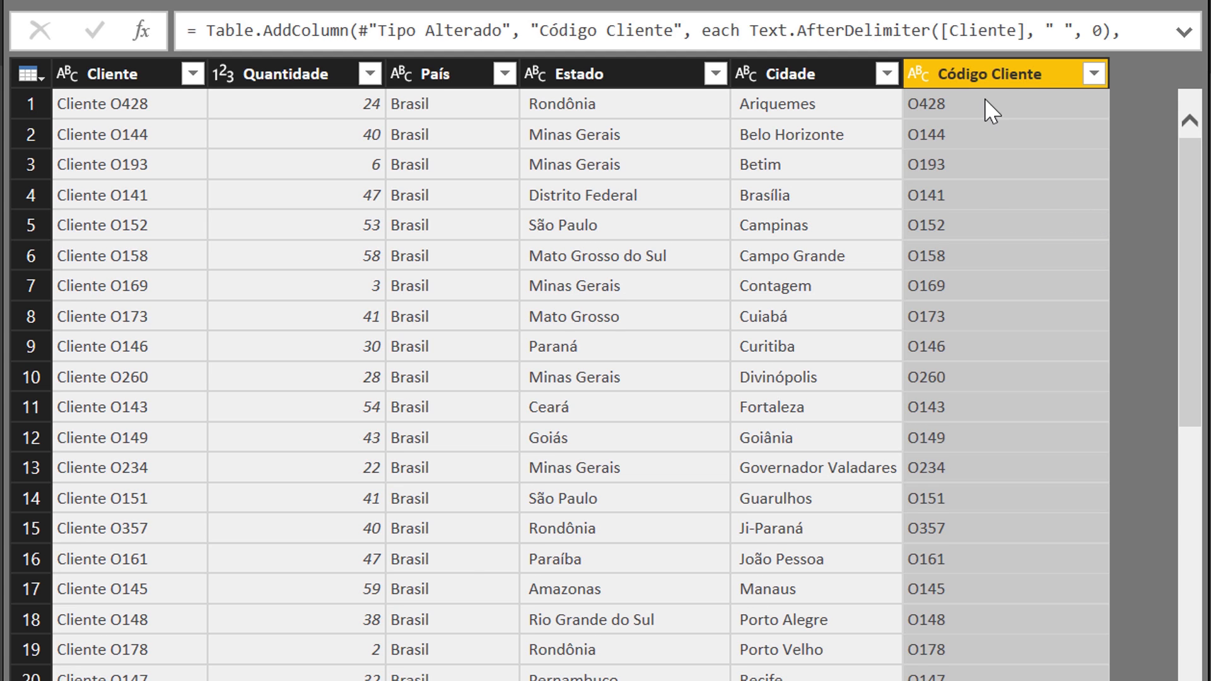
# Remove the original Cliente column from the VendasCliente query and select the Código Cliente column.
pyautogui.rightClick(116, 81)
pyautogui.click(183, 130)
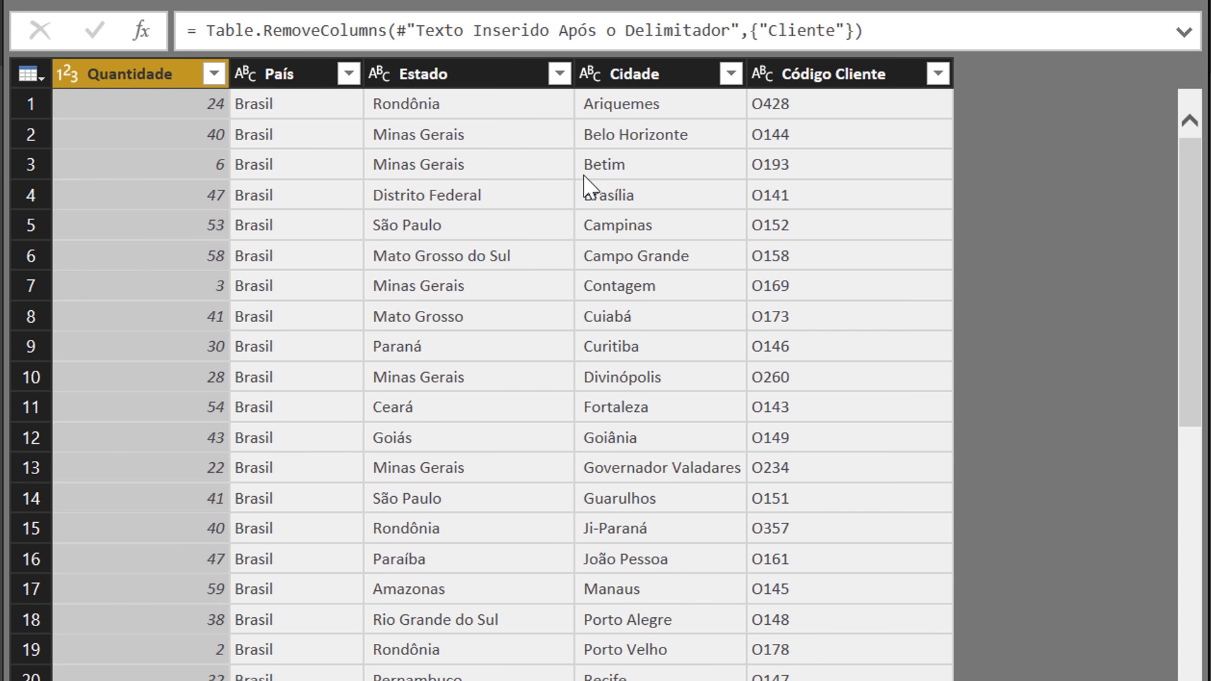
pyautogui.click(837, 87)
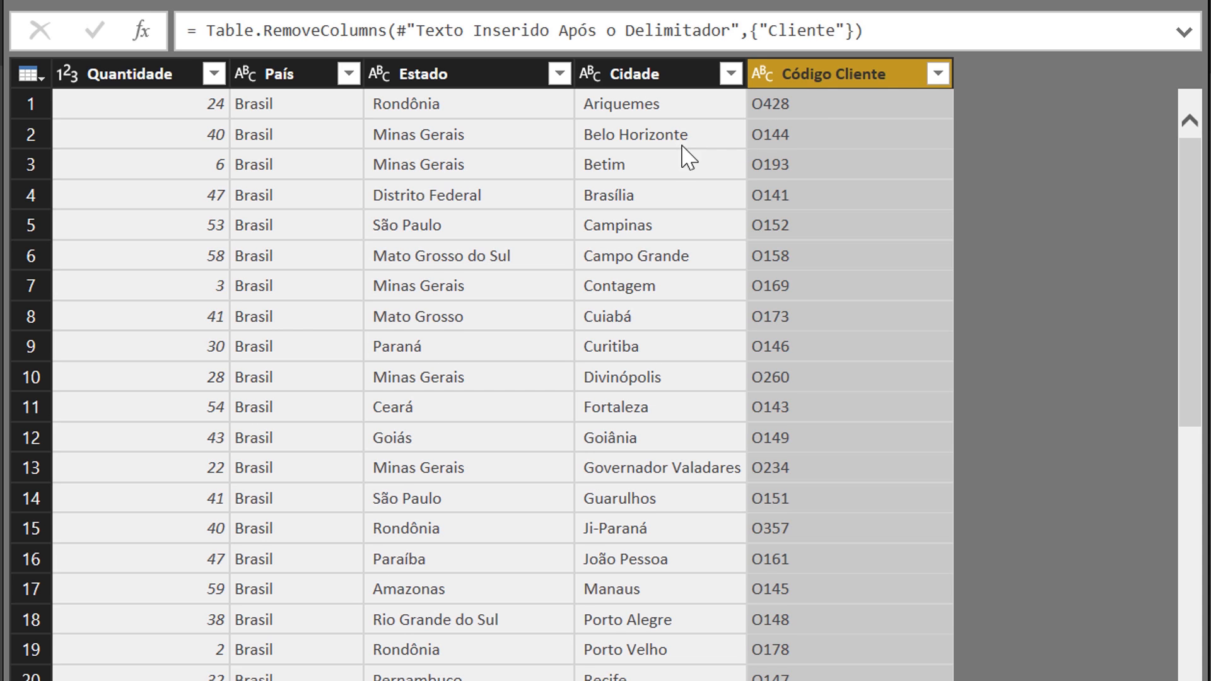
# Start a new column from examples based on the selected País, Estado and Cidade columns and name it Localização.
pyautogui.click(283, 82)
pyautogui.keyDown('ctrl'); pyautogui.click(455, 80); pyautogui.keyUp('ctrl')
pyautogui.keyDown('ctrl'); pyautogui.click(659, 80); pyautogui.keyUp('ctrl')
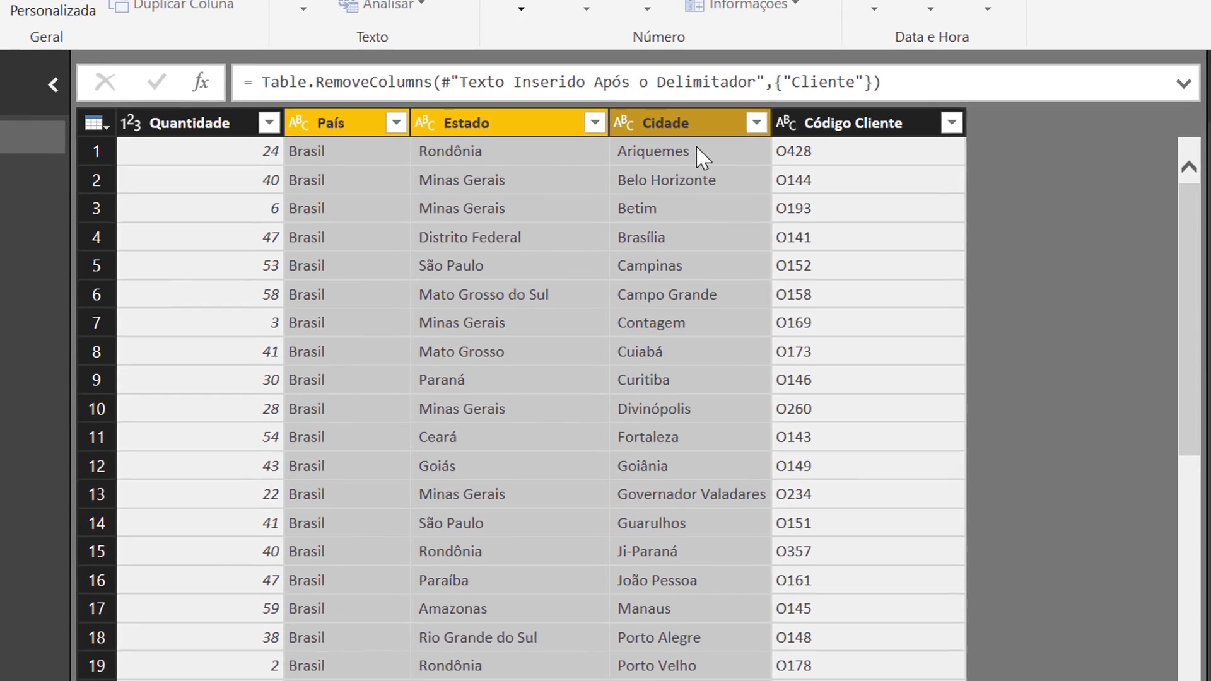
pyautogui.click(35, 126)
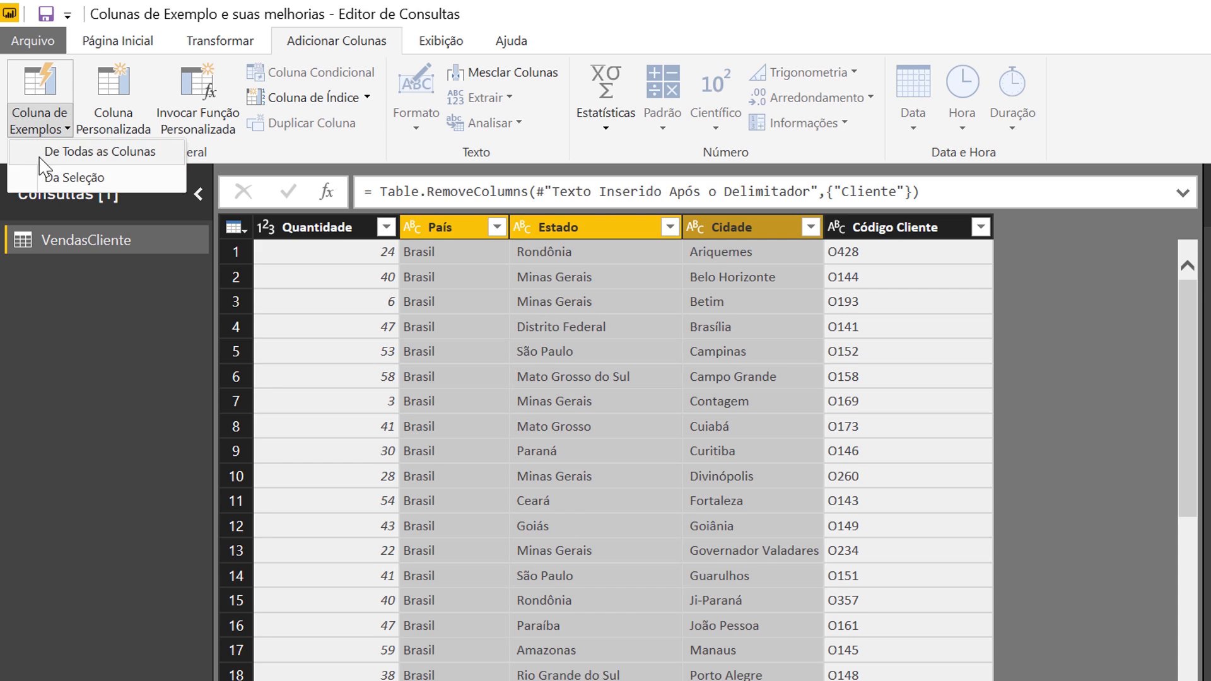
pyautogui.click(63, 179)
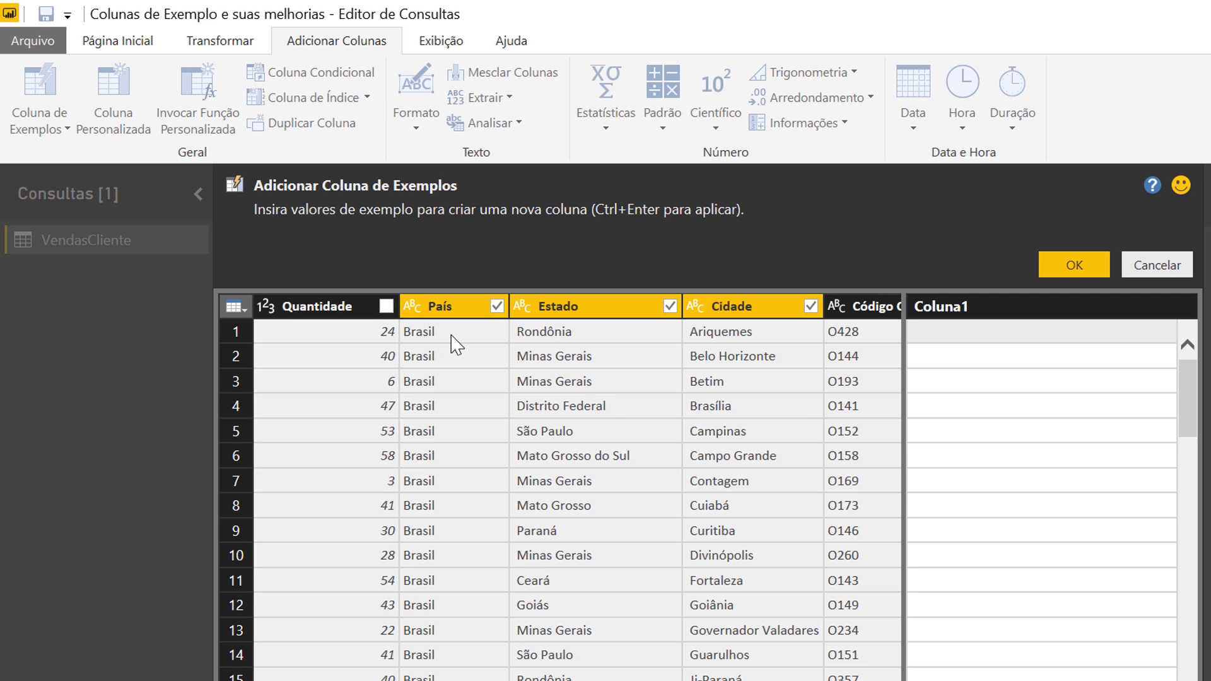
pyautogui.doubleClick(943, 309)
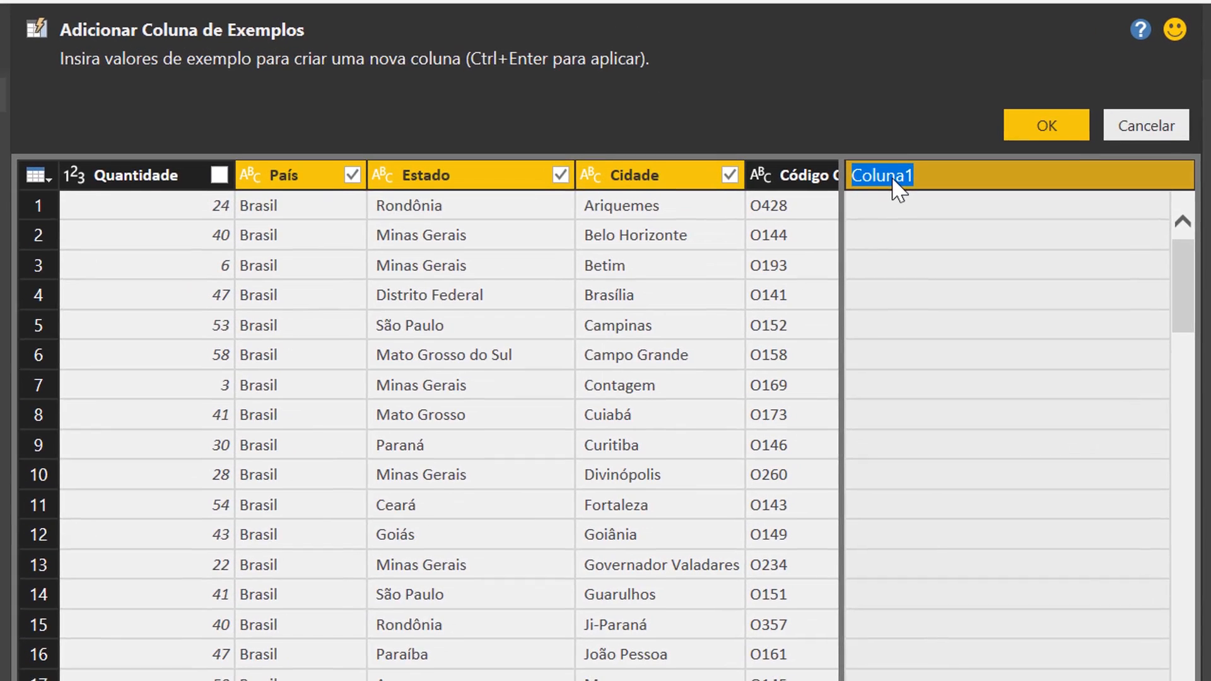
pyautogui.write('Localiza')
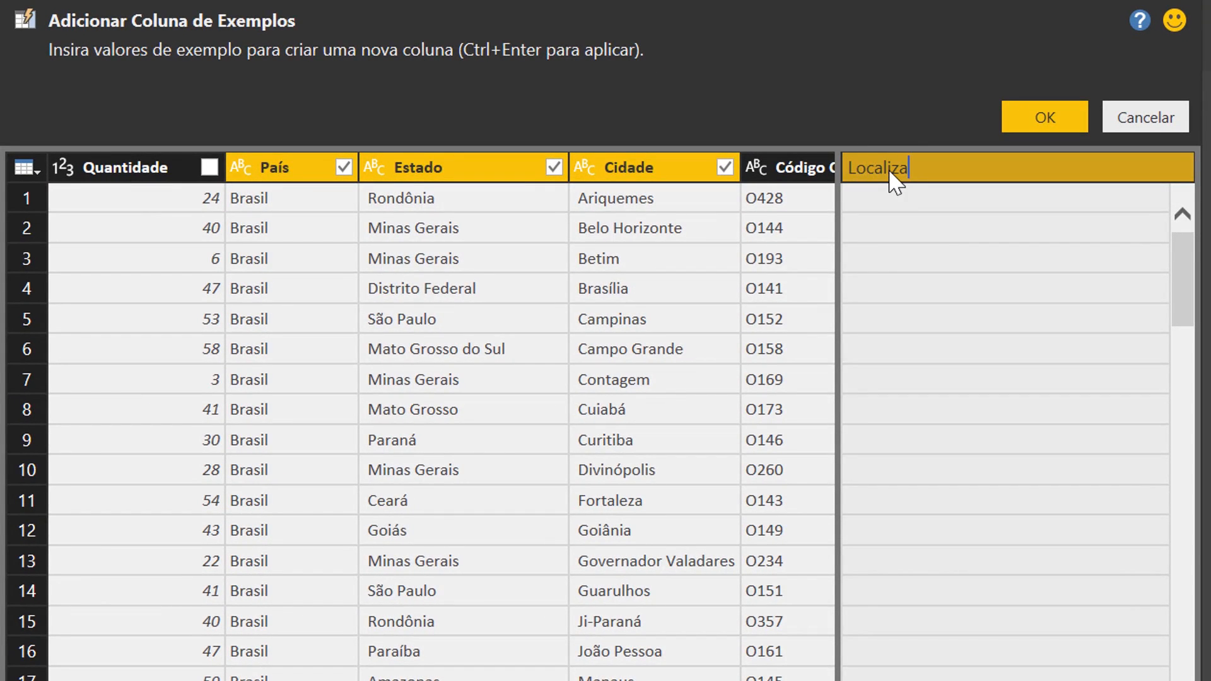
pyautogui.write('cão')
pyautogui.press('Return')
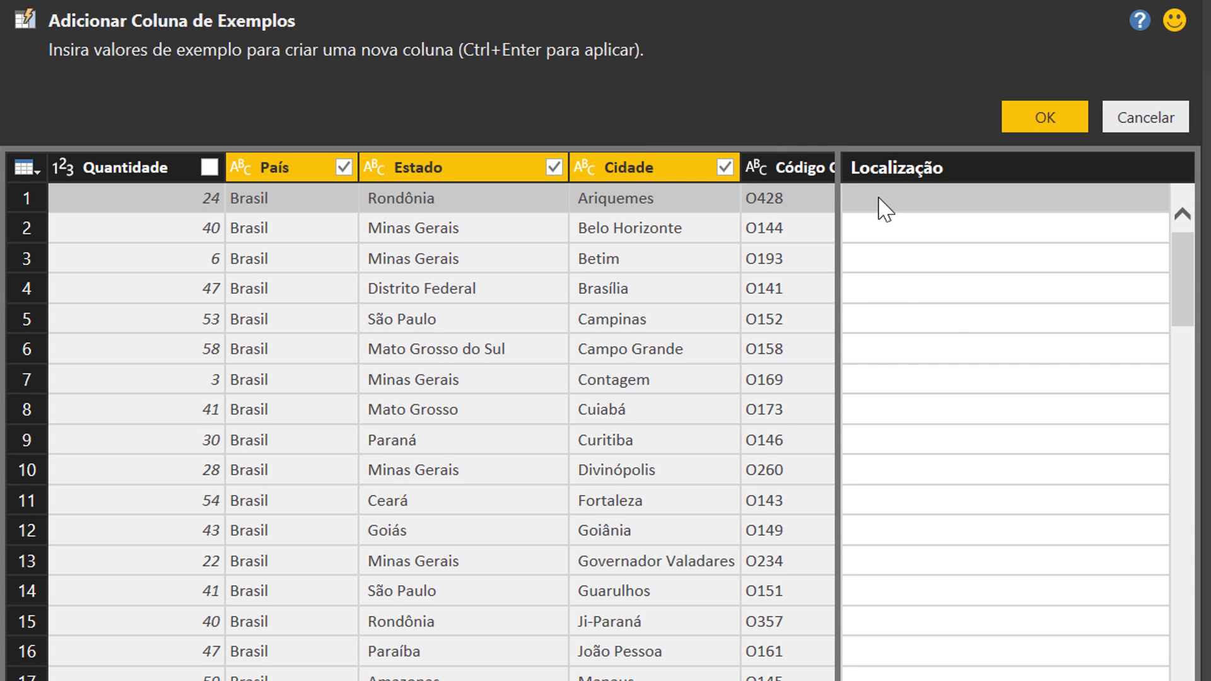
# Give "Ariquemes, Rondônia, Brasil" as the first row's example and add the Localização column.
pyautogui.click(880, 197)
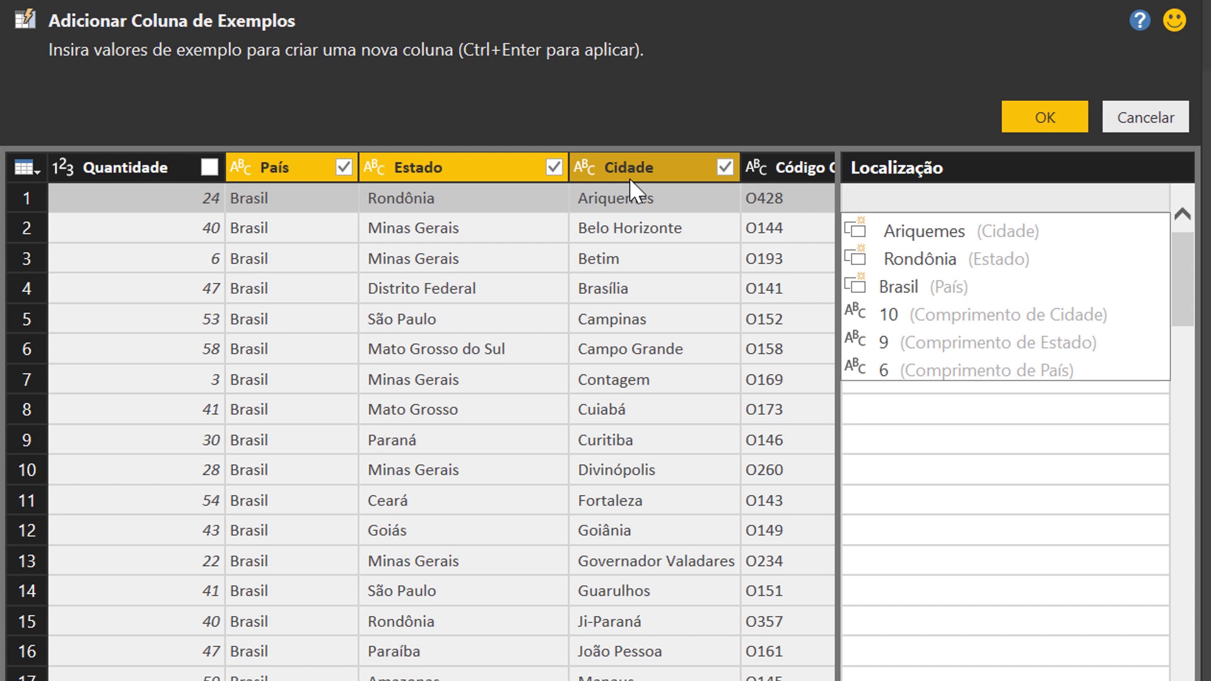
pyautogui.click(909, 235)
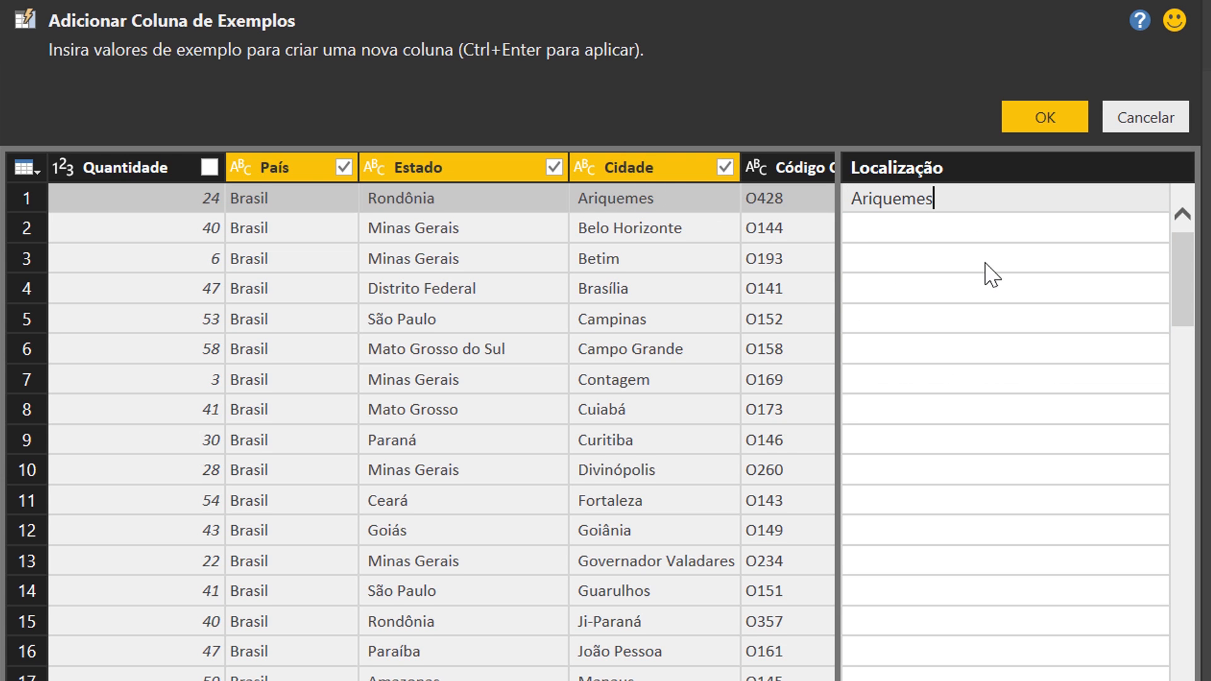
pyautogui.write(', Rondônia, Brasil')
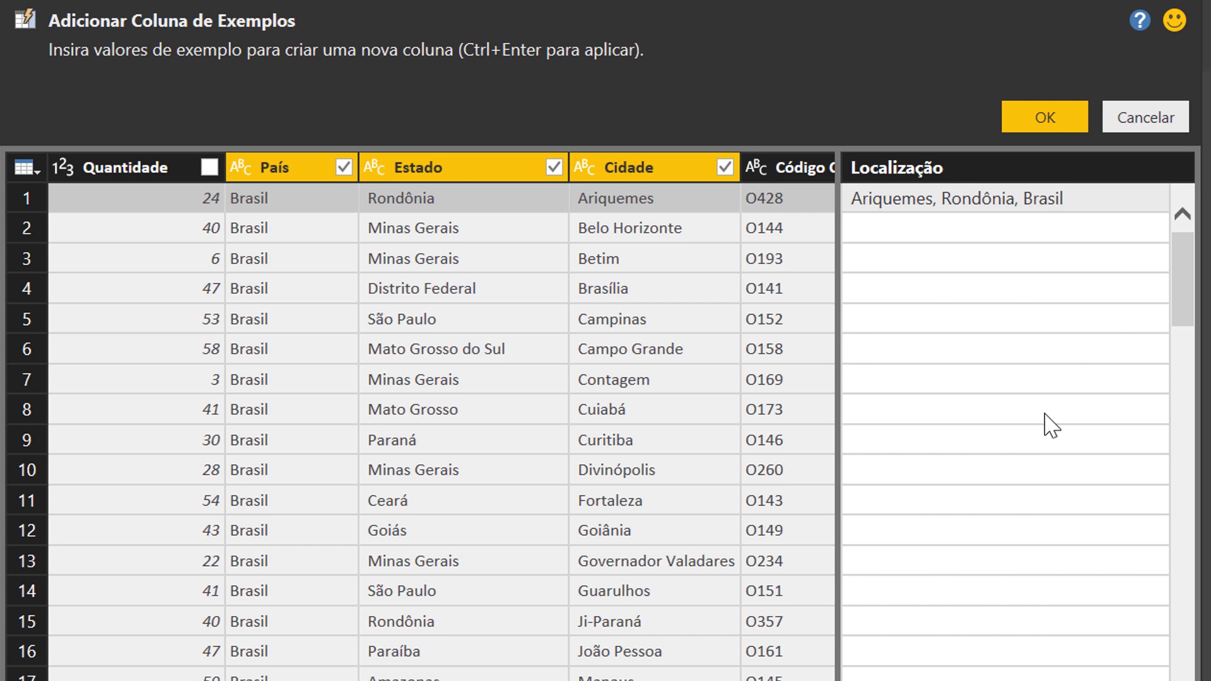
pyautogui.press('Return')
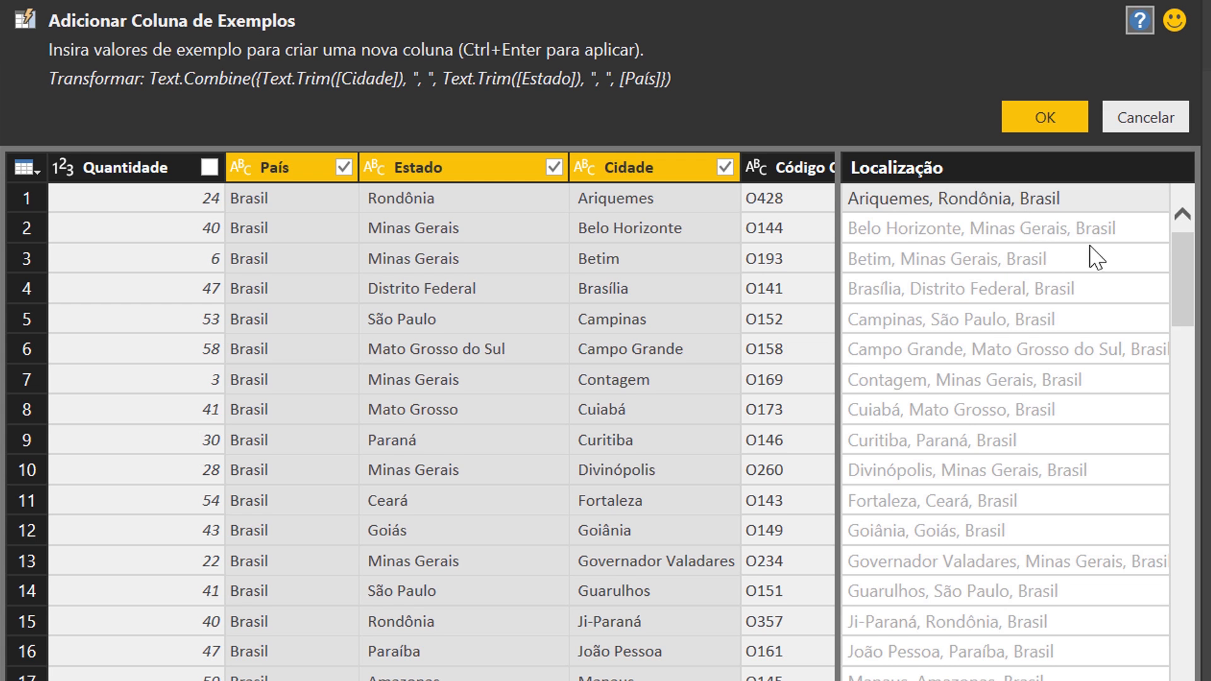
pyautogui.click(1032, 117)
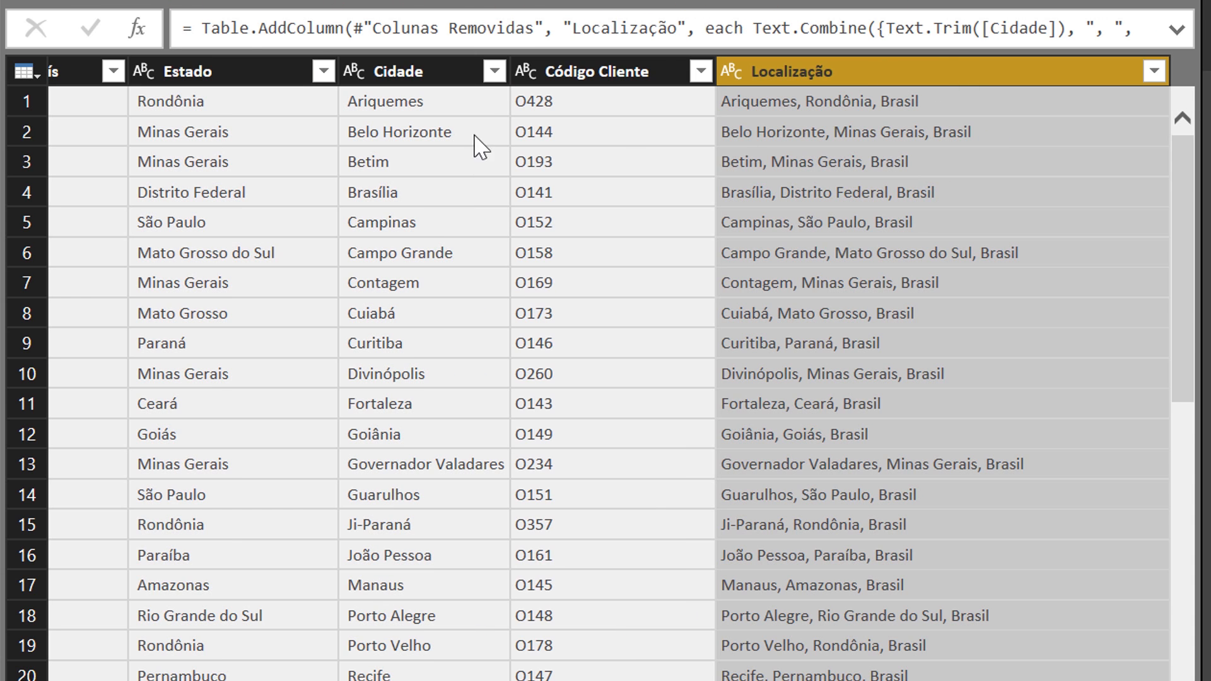
# Compare the Cidade, Estado and País source columns with the combined Localização values.
pyautogui.click(395, 79)
pyautogui.click(243, 77)
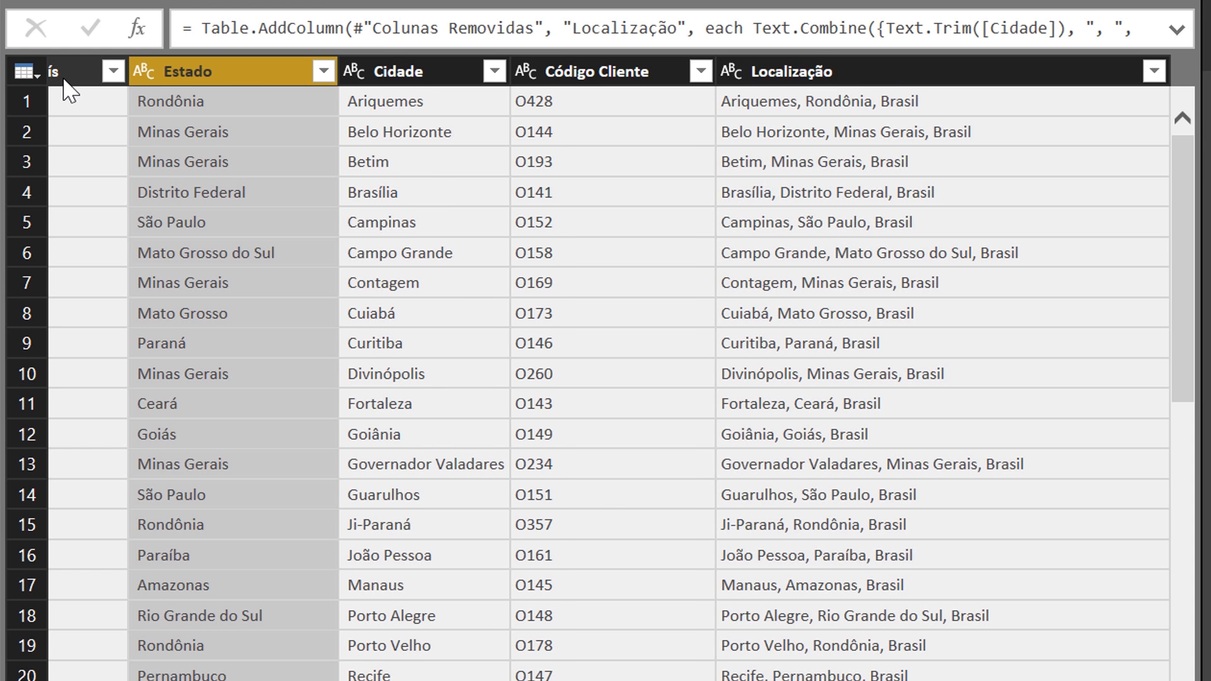
pyautogui.click(85, 77)
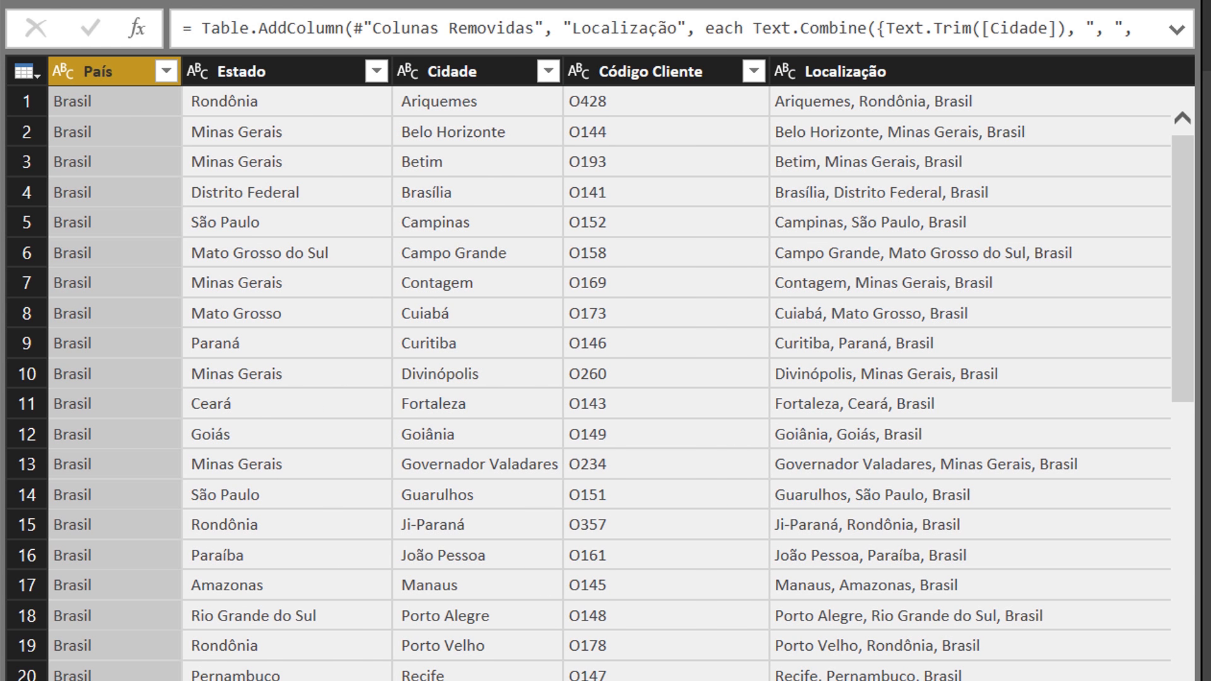
pyautogui.hscroll(1, 833, 167)
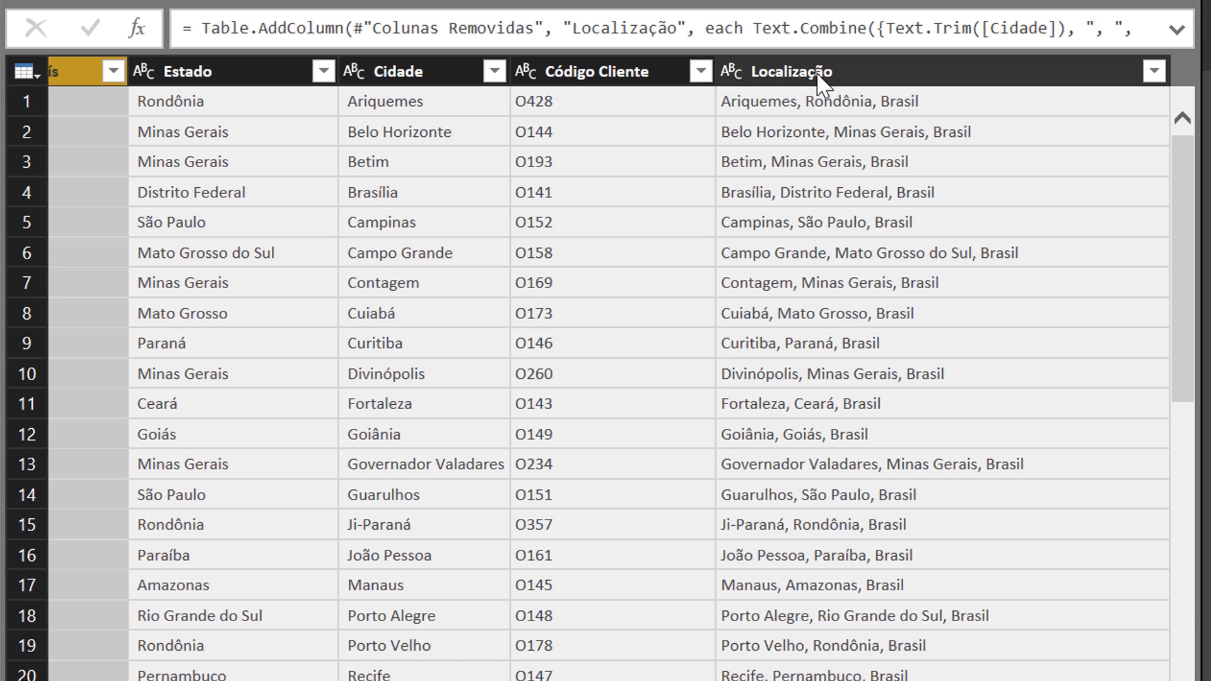
# Examine the Localização column's full formula, including Text.Combine, the Text.Trim parts, the comma separators and the type text argument.
pyautogui.click(818, 72)
pyautogui.moveTo(755, 29); pyautogui.dragTo(866, 29)
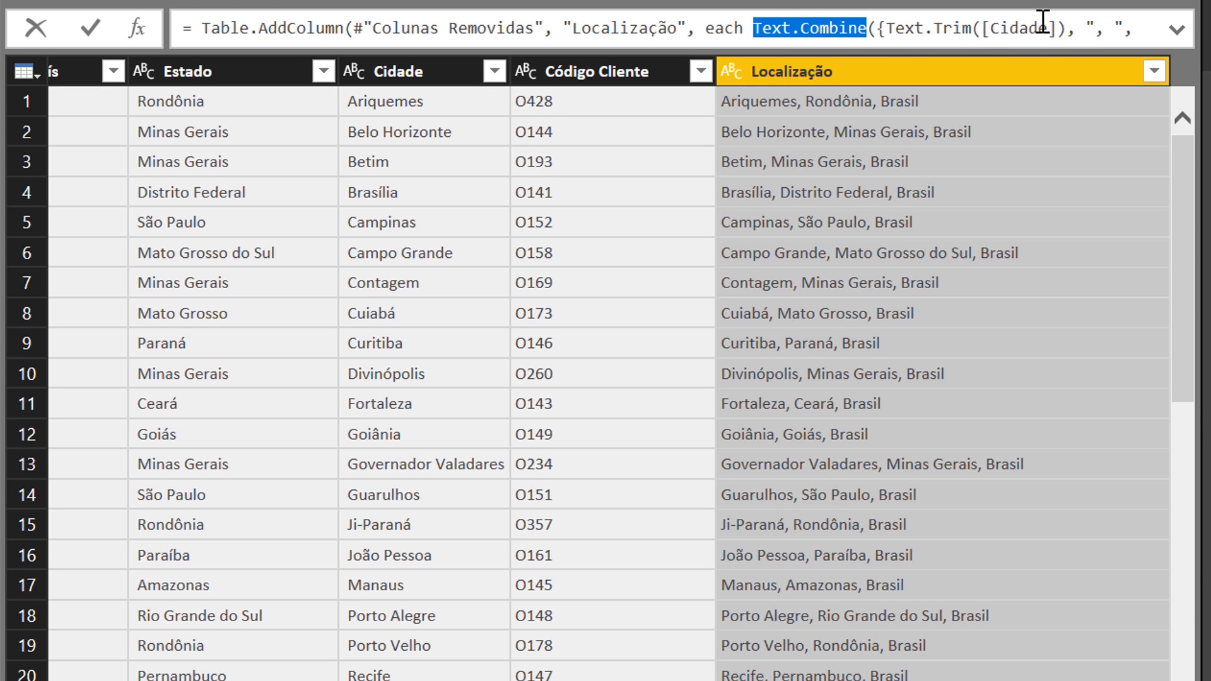
pyautogui.moveTo(1049, 24); pyautogui.dragTo(1083, 38)
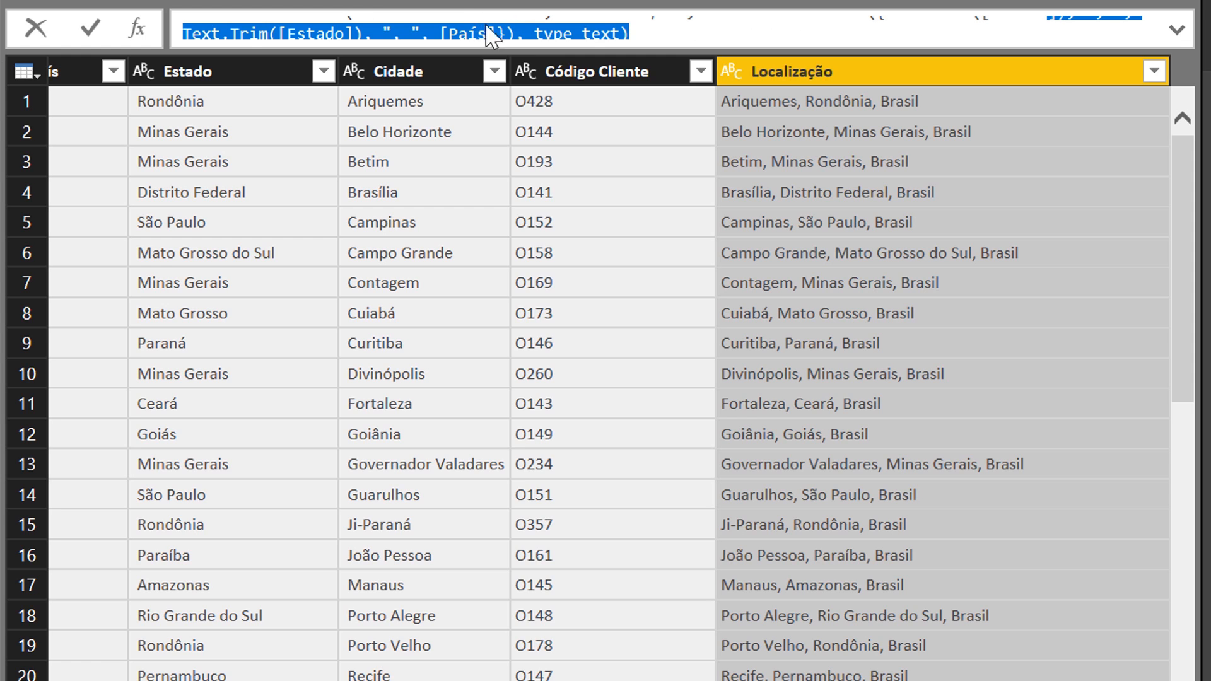
pyautogui.click(1177, 29)
pyautogui.click(1054, 75)
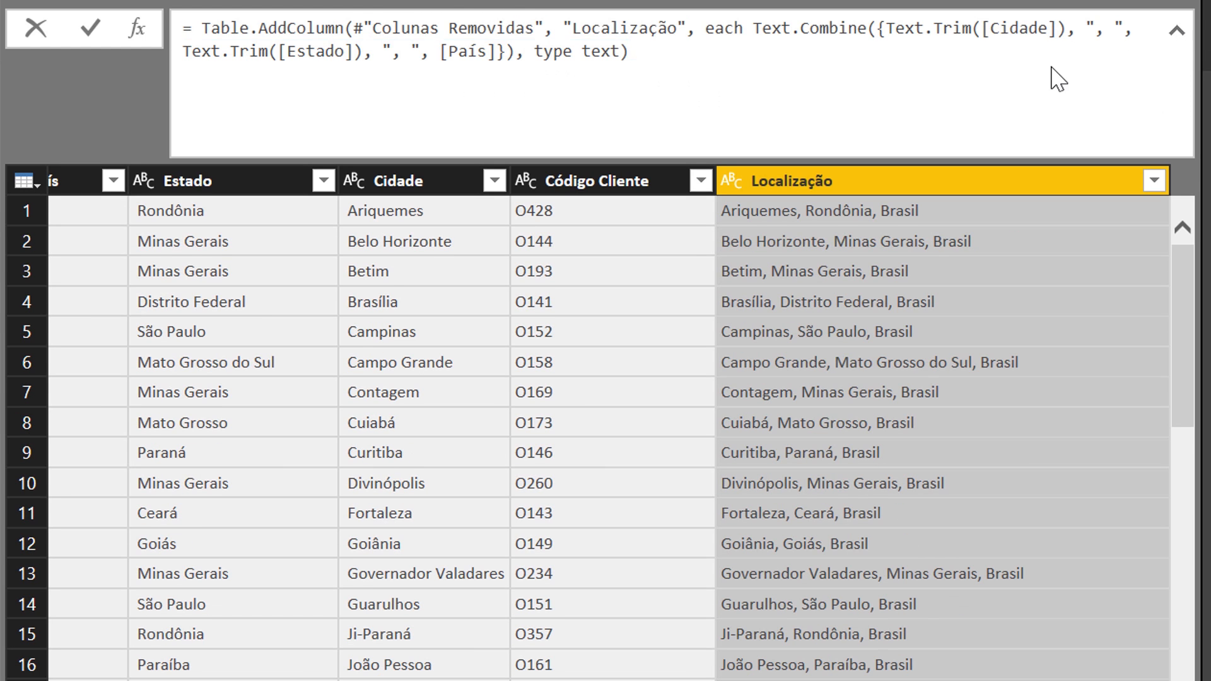
pyautogui.moveTo(878, 30); pyautogui.dragTo(1109, 29)
pyautogui.moveTo(202, 31); pyautogui.dragTo(525, 71)
pyautogui.click(336, 54)
pyautogui.doubleClick(552, 53)
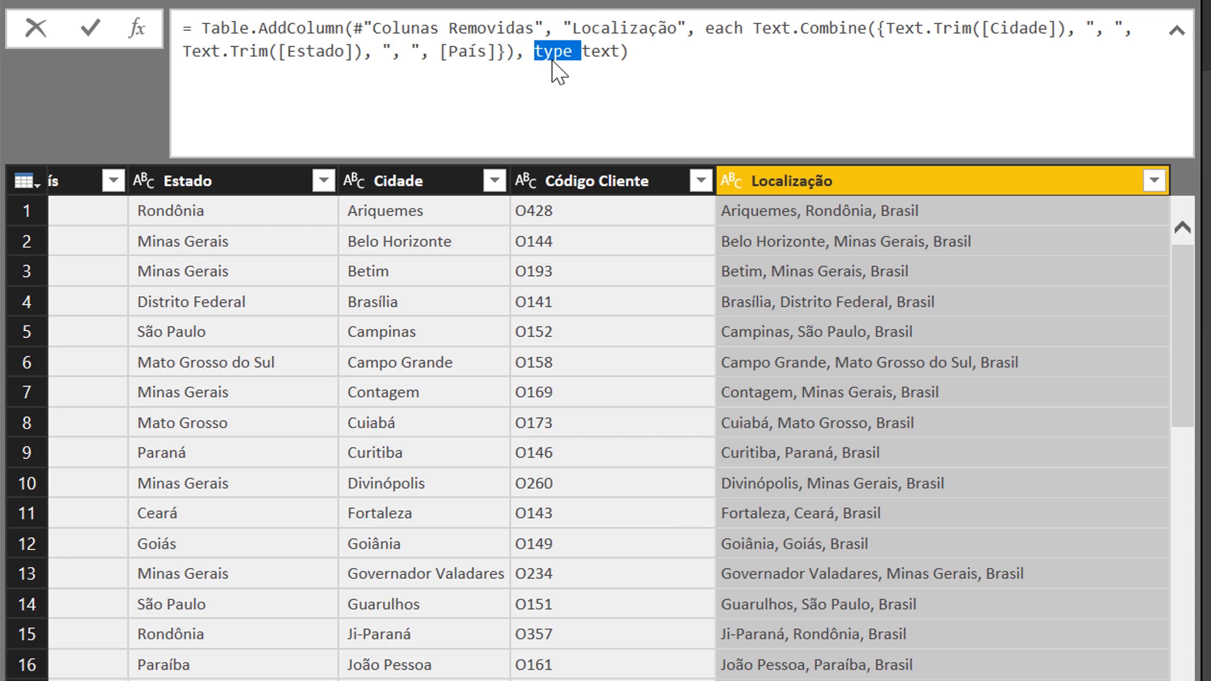
pyautogui.doubleClick(599, 53)
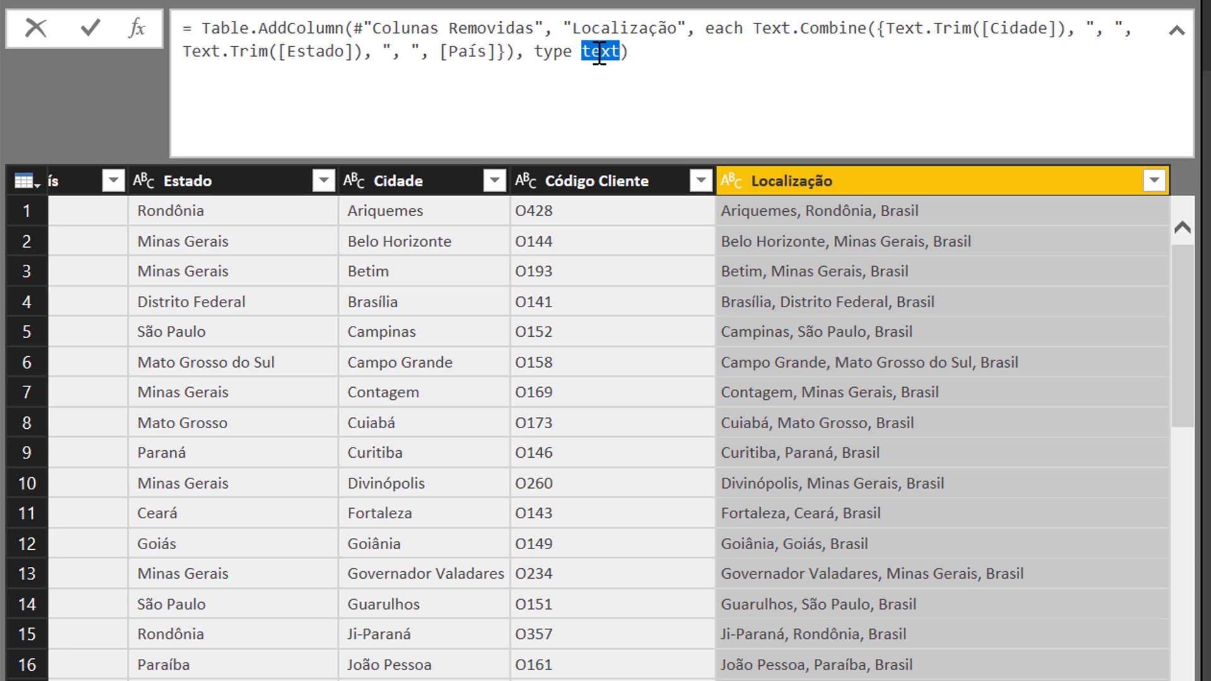
pyautogui.click(634, 66)
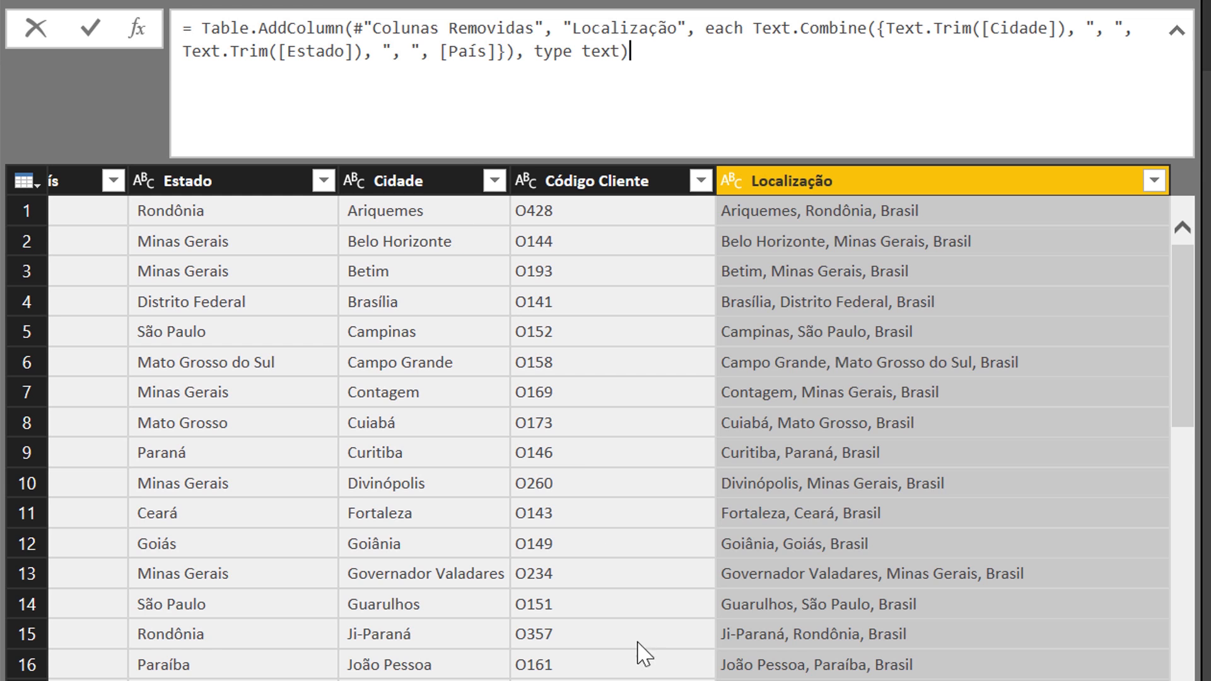
pyautogui.press('Return')
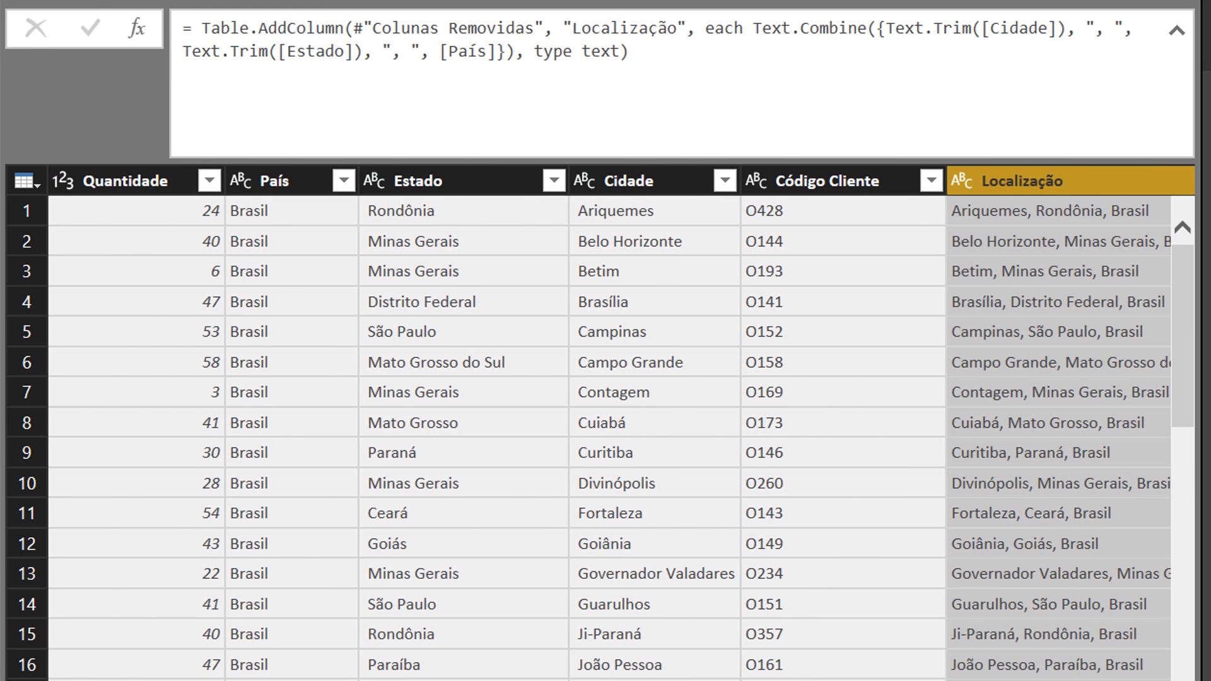
# Start a new column from examples based on the selected Quantidade column and name it Categorias.
pyautogui.click(130, 174)
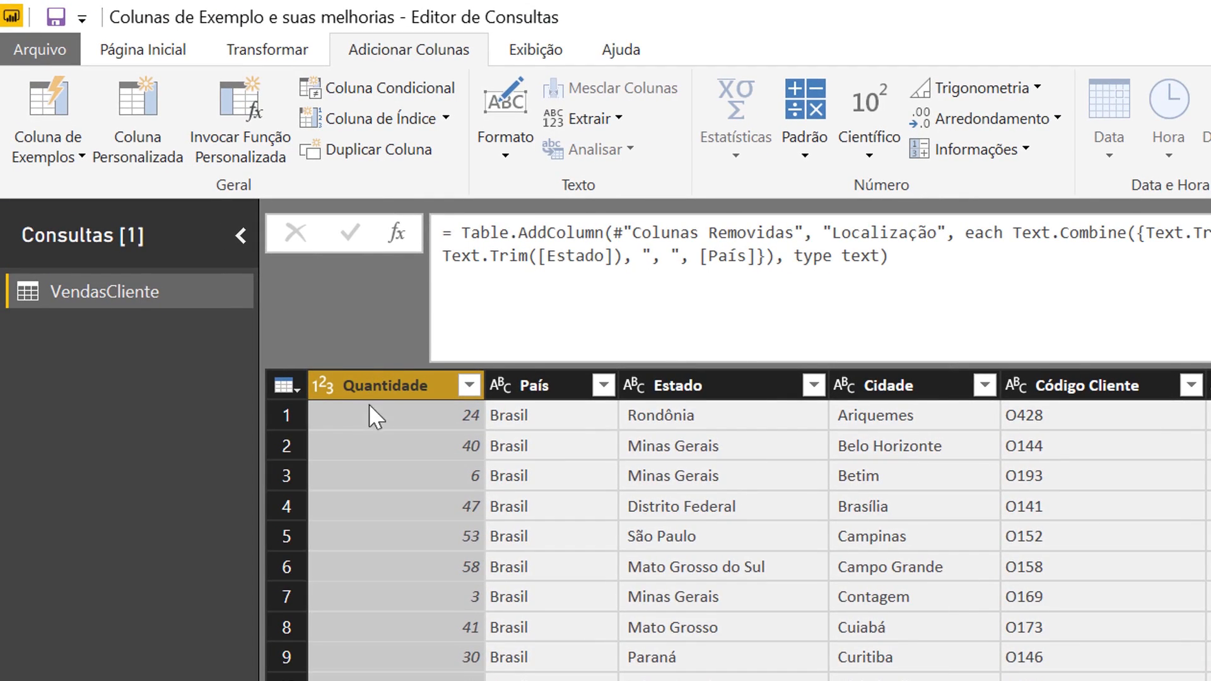
pyautogui.click(75, 156)
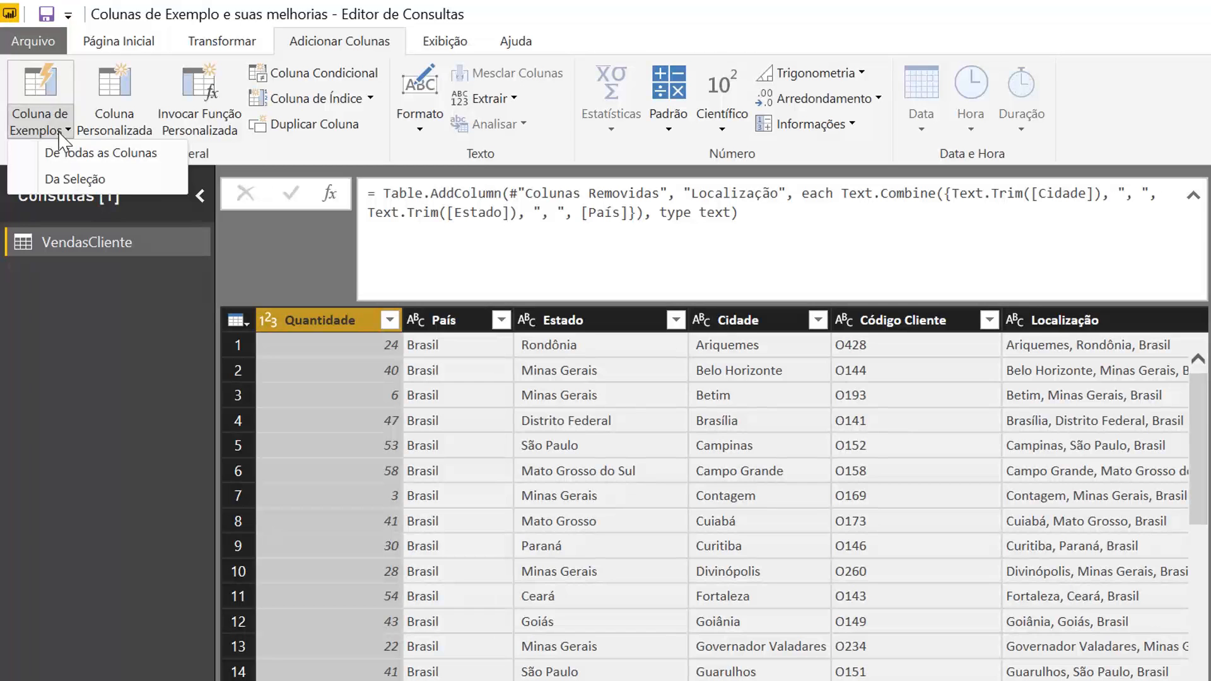
pyautogui.click(58, 174)
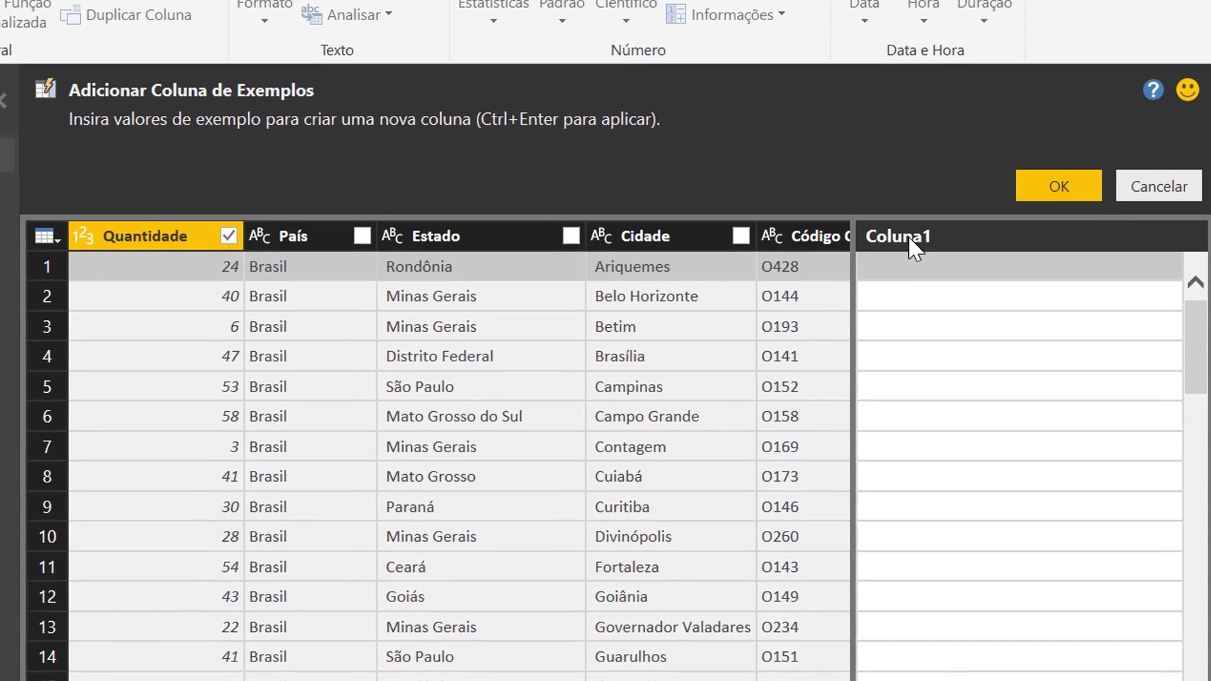
pyautogui.doubleClick(959, 297)
pyautogui.write('Ca')
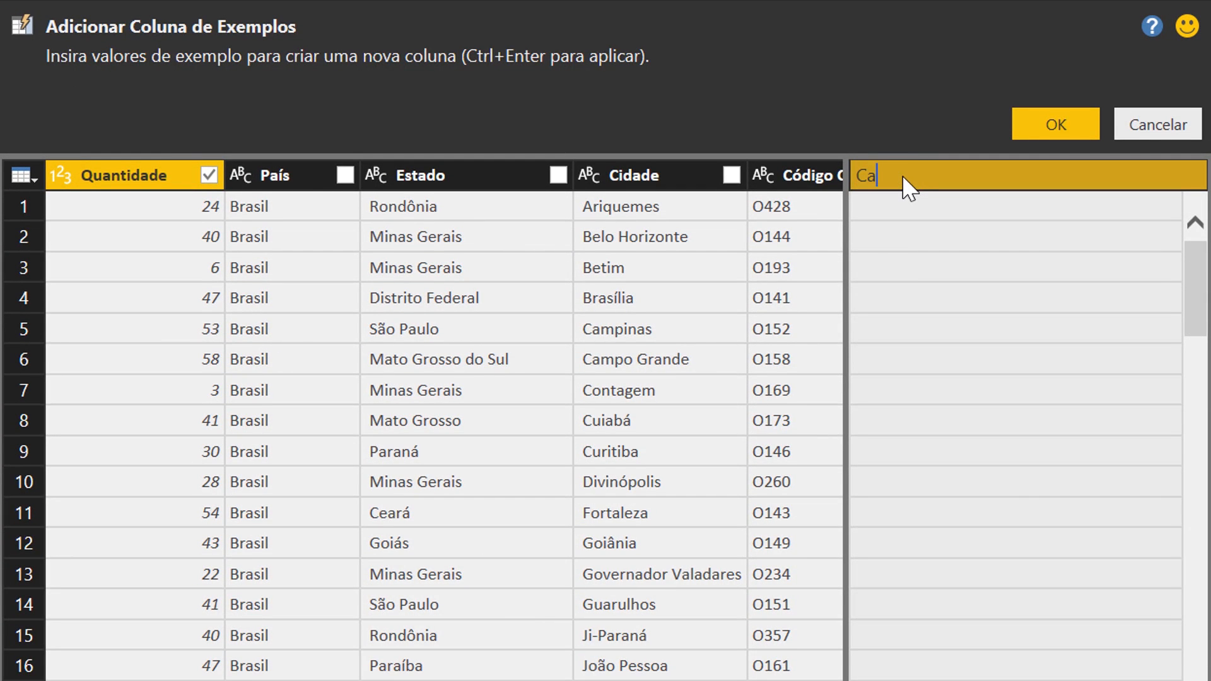
pyautogui.write('tegorias')
pyautogui.press('Return')
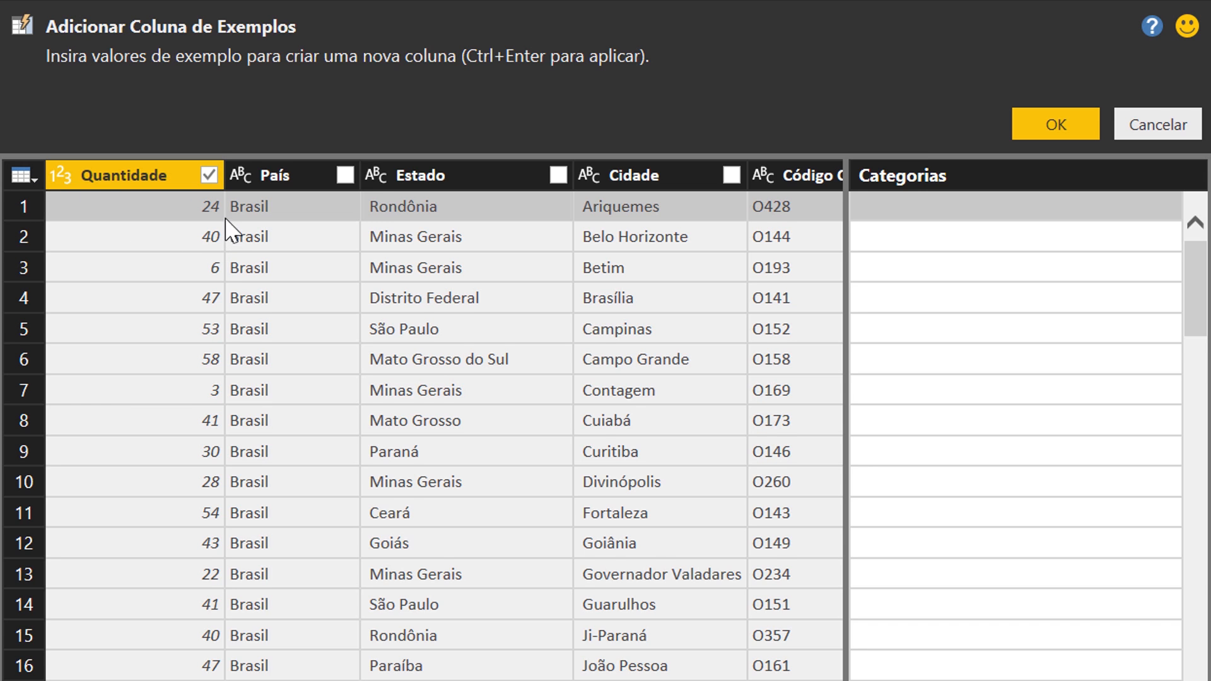
# Review the range of Quantidade values and enter "Até 30" as the first row's example for the Categorias column.
pyautogui.click(77, 212)
pyautogui.scroll(-10, 80, 259)
pyautogui.scroll(-19, 197, 253)
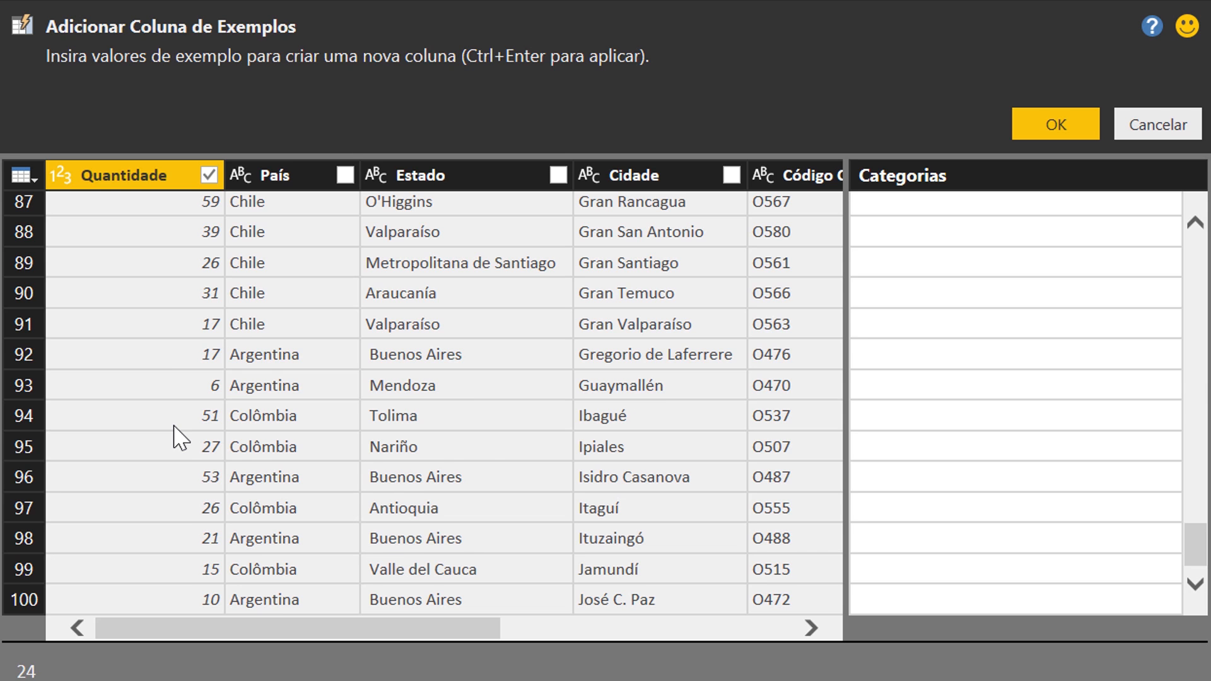
pyautogui.click(174, 426)
pyautogui.scroll(20, 174, 427)
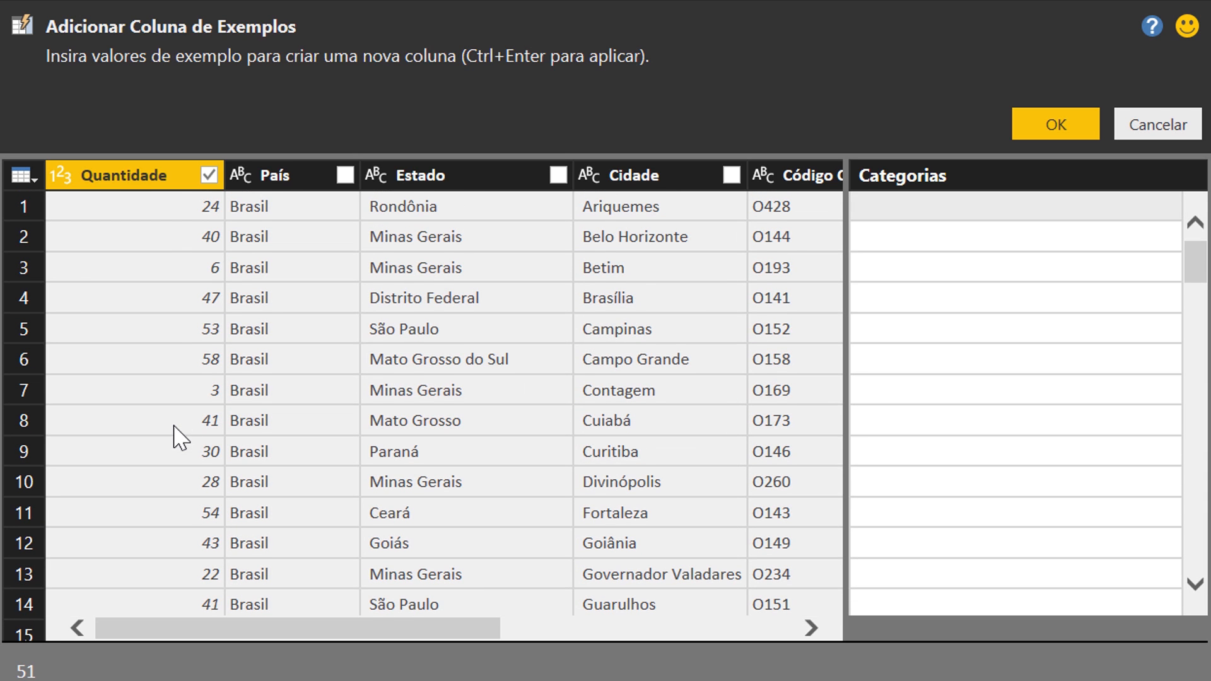
pyautogui.click(1030, 224)
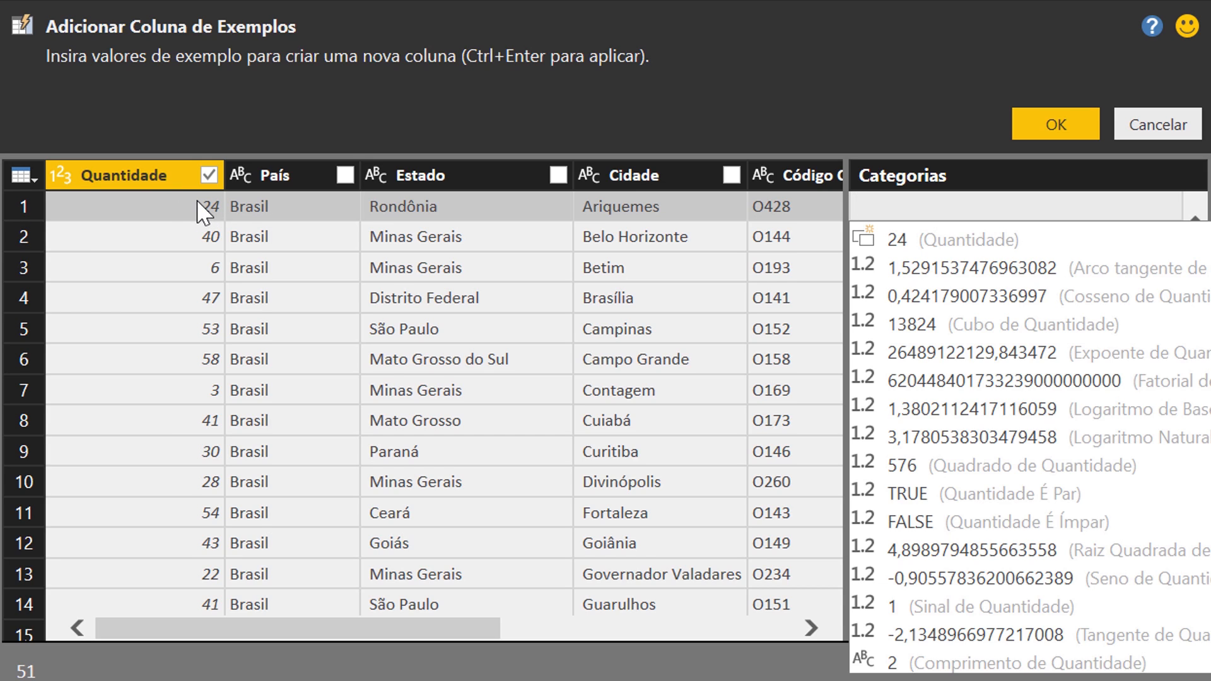
pyautogui.write('Até 30')
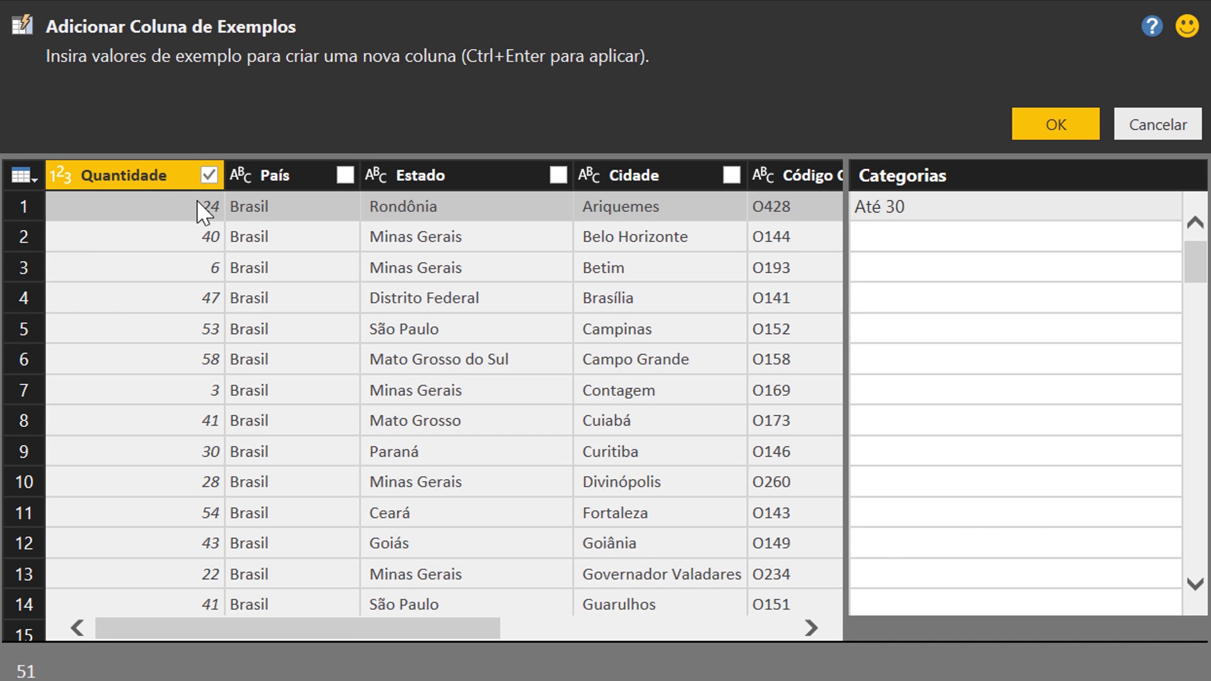
pyautogui.press('Return')
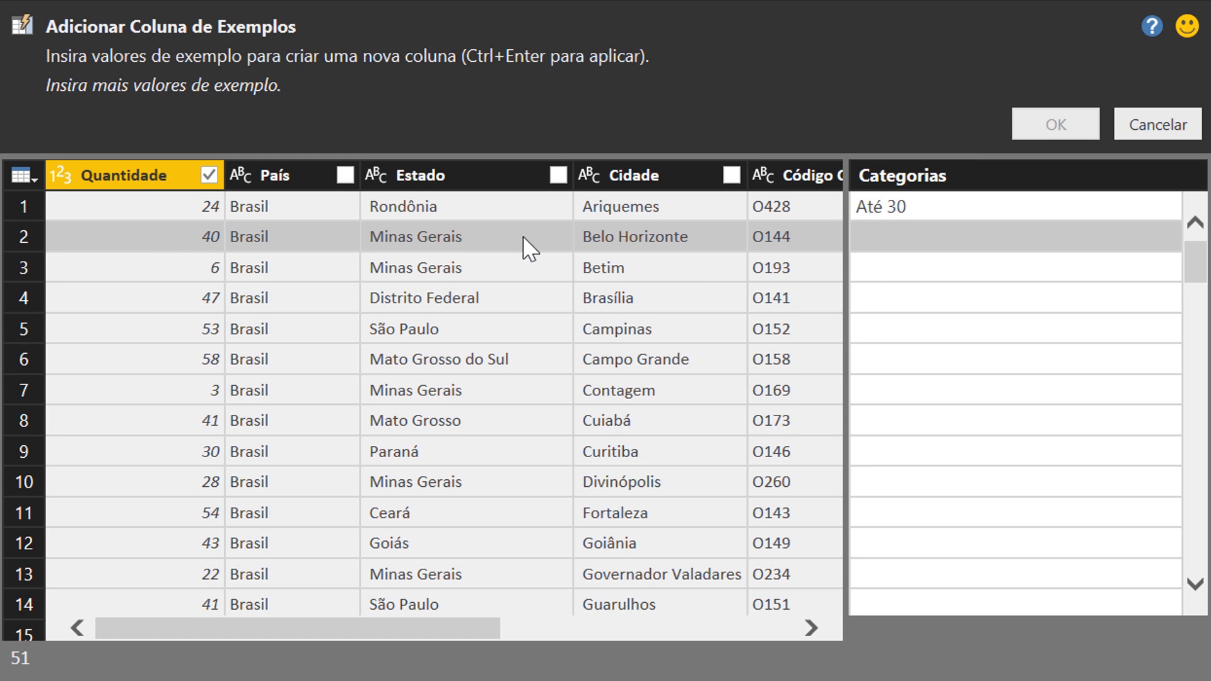
# Enter "Até 80" as the second row's example and "Até 30" as the third row's example for the Categorias column.
pyautogui.click(899, 251)
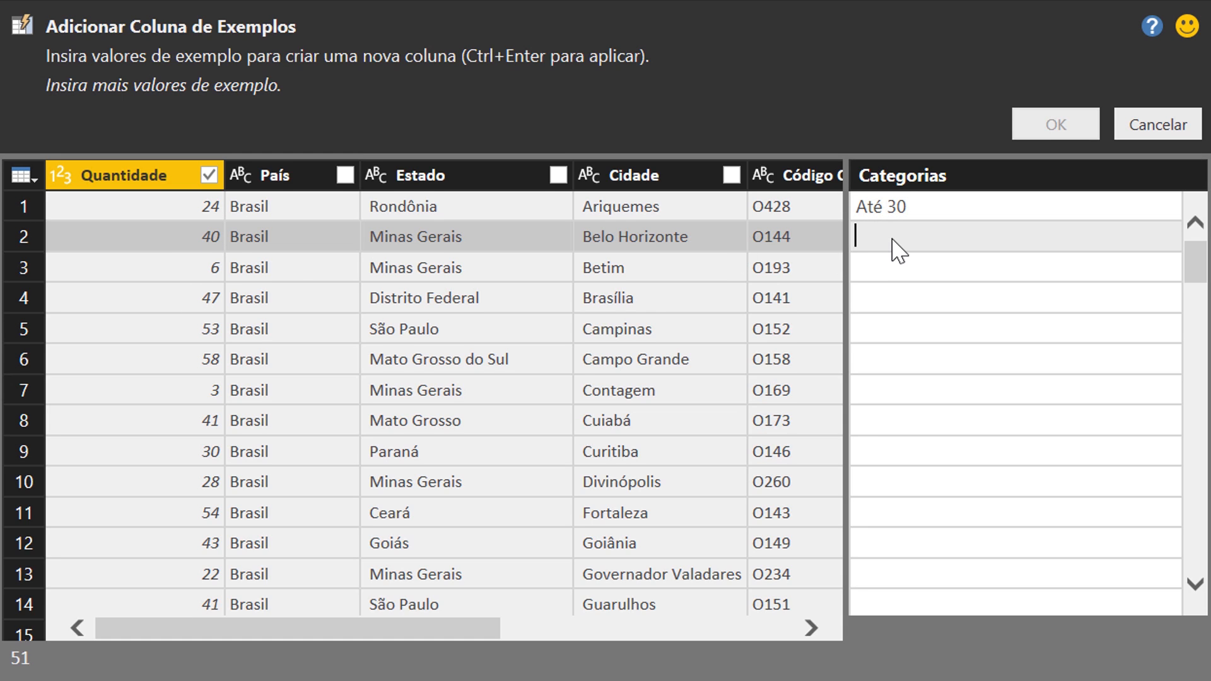
pyautogui.write('Até 80')
pyautogui.press('Return')
pyautogui.click(959, 271)
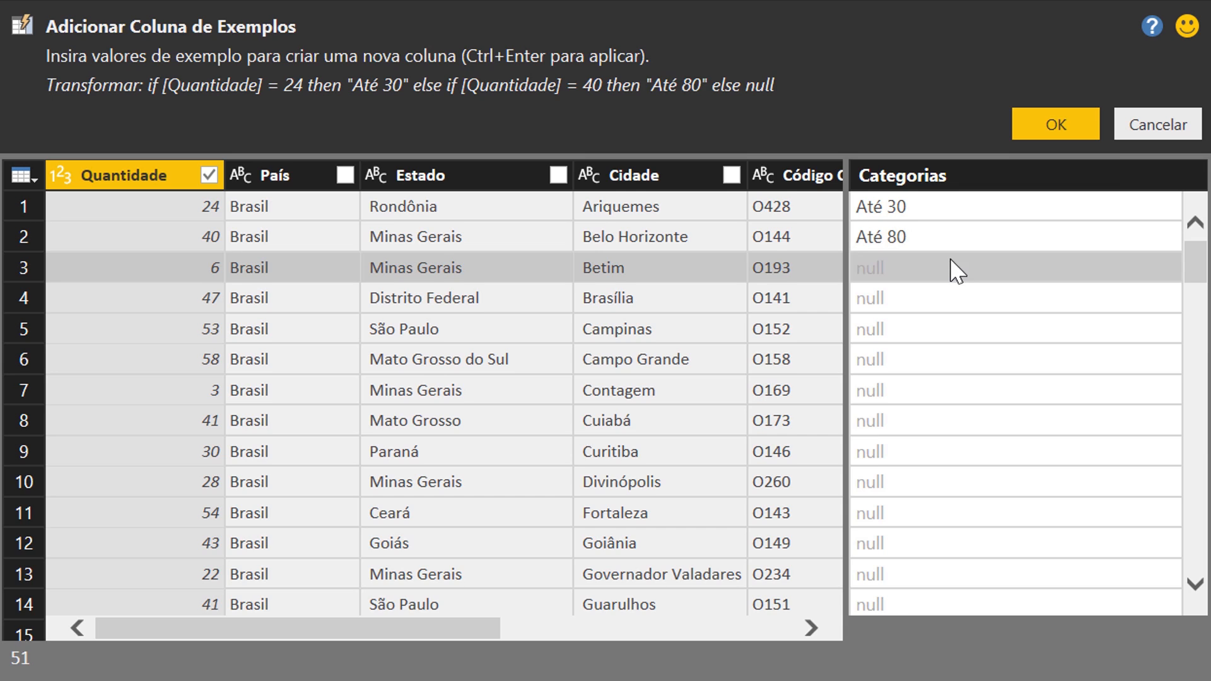
pyautogui.write('Até 30')
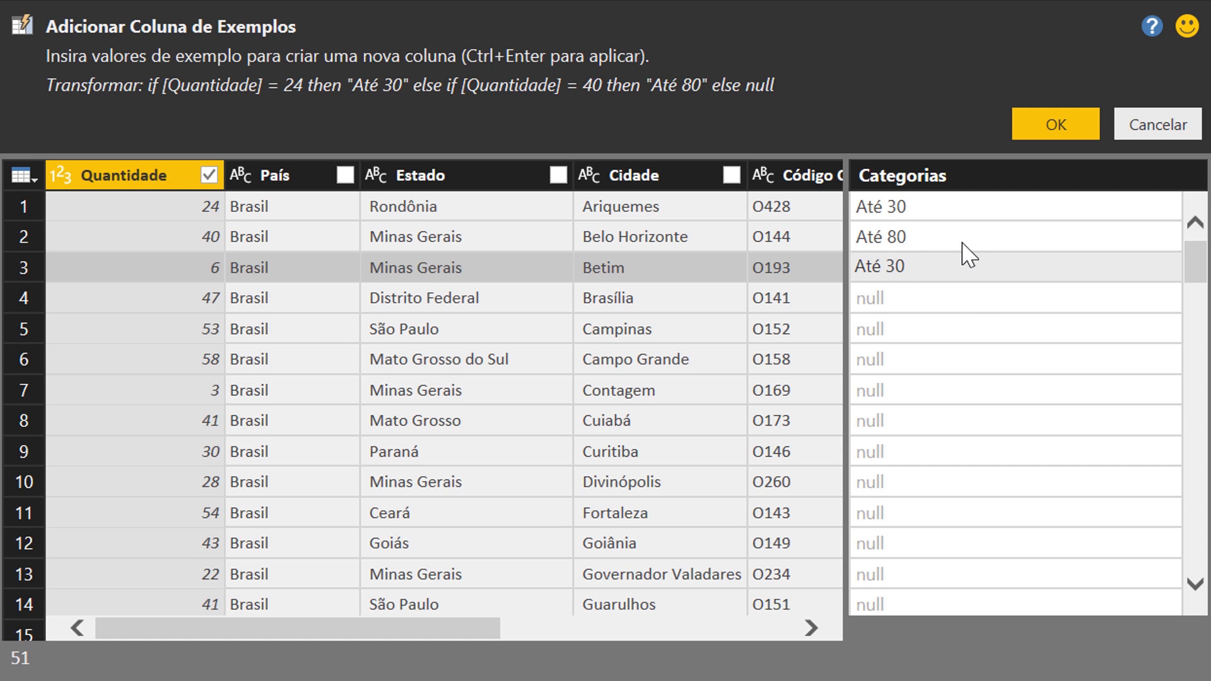
pyautogui.press('Return')
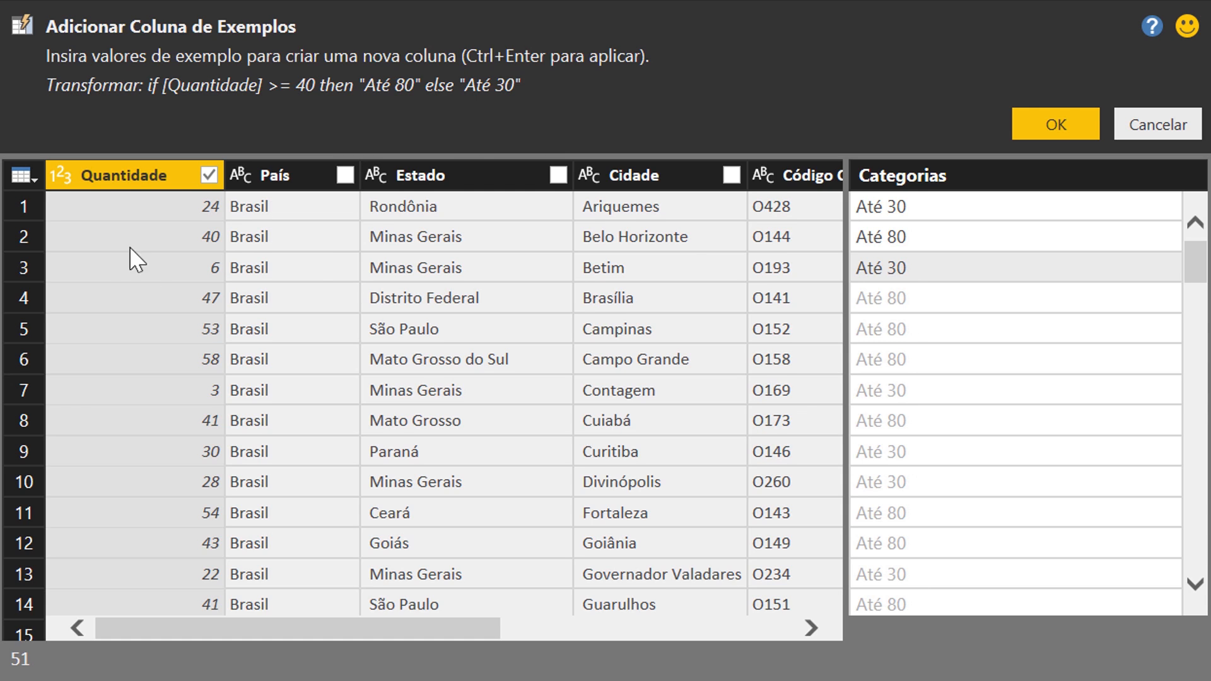
# Change the second row's example in the Categorias column to "Acima de 40".
pyautogui.click(876, 243)
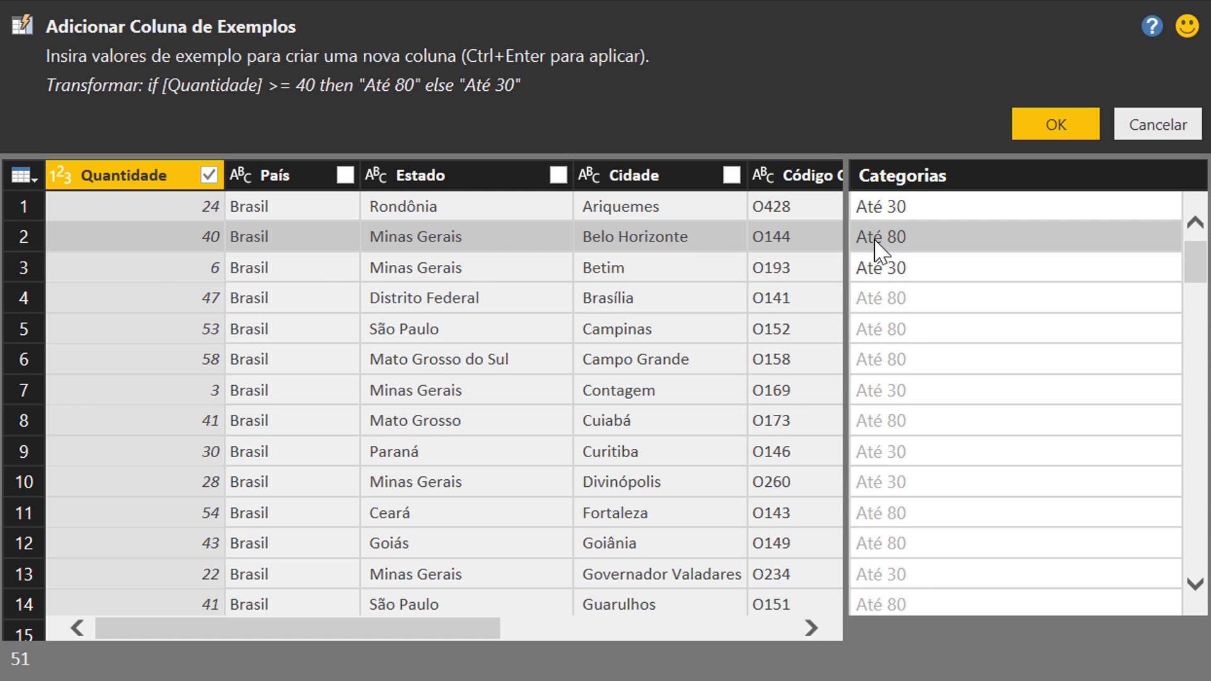
pyautogui.doubleClick(875, 242)
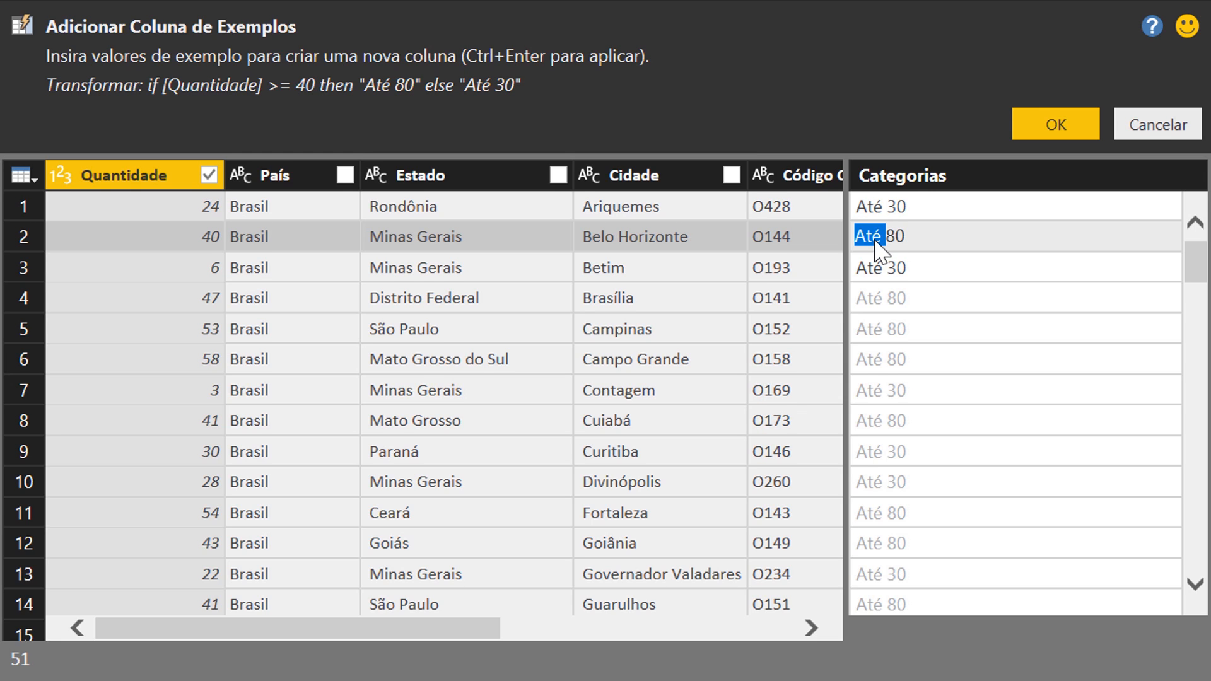
pyautogui.write('Acima de ')
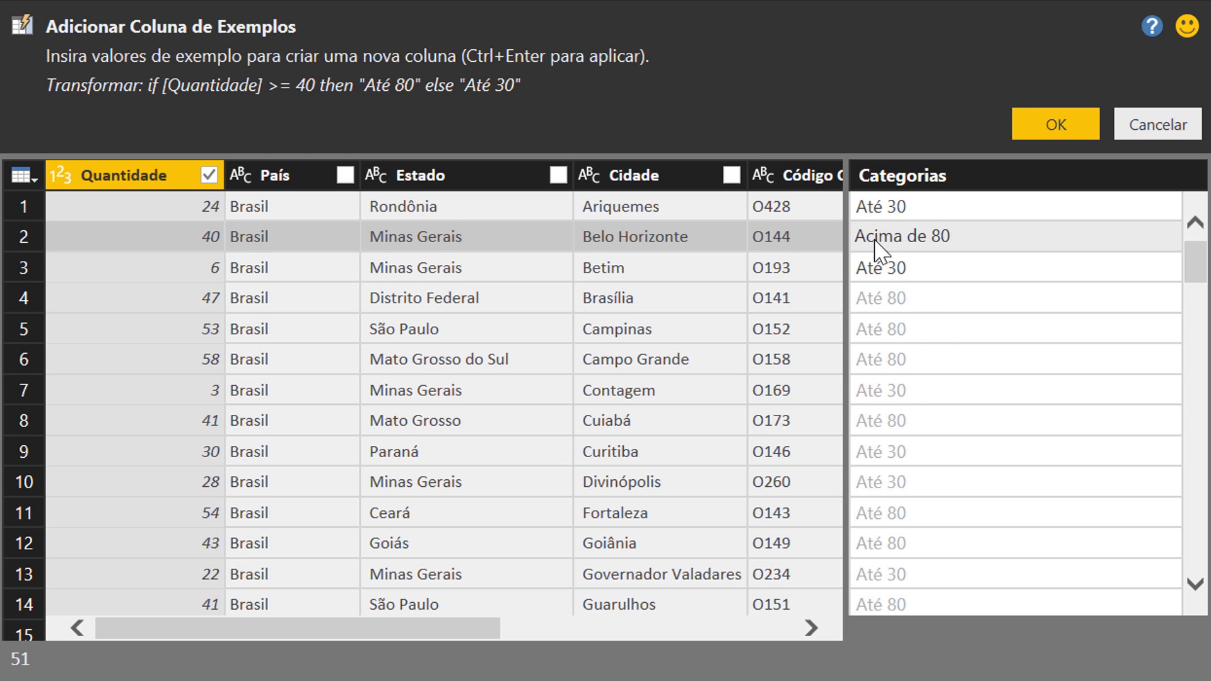
pyautogui.write('40')
pyautogui.press('Delete')
pyautogui.press('Delete')
pyautogui.press('Return')
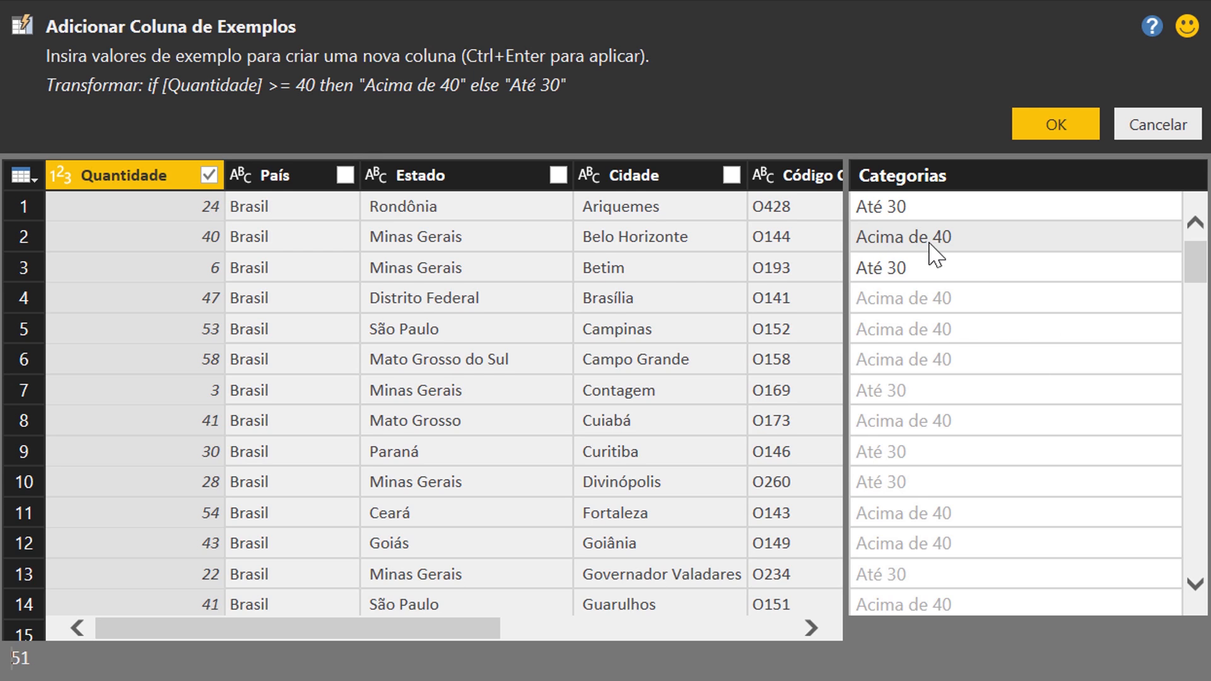
# Check the suggested categories for the remaining rows against their Quantidade values and create the Categorias column.
pyautogui.click(946, 299)
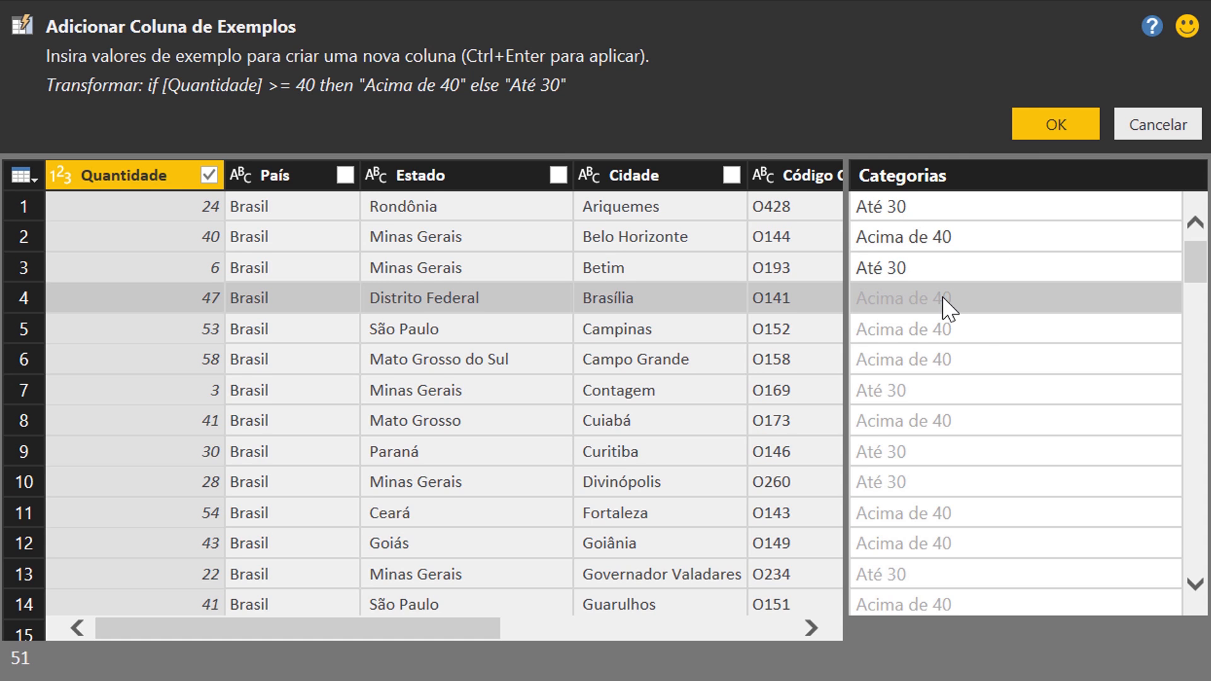
pyautogui.click(980, 331)
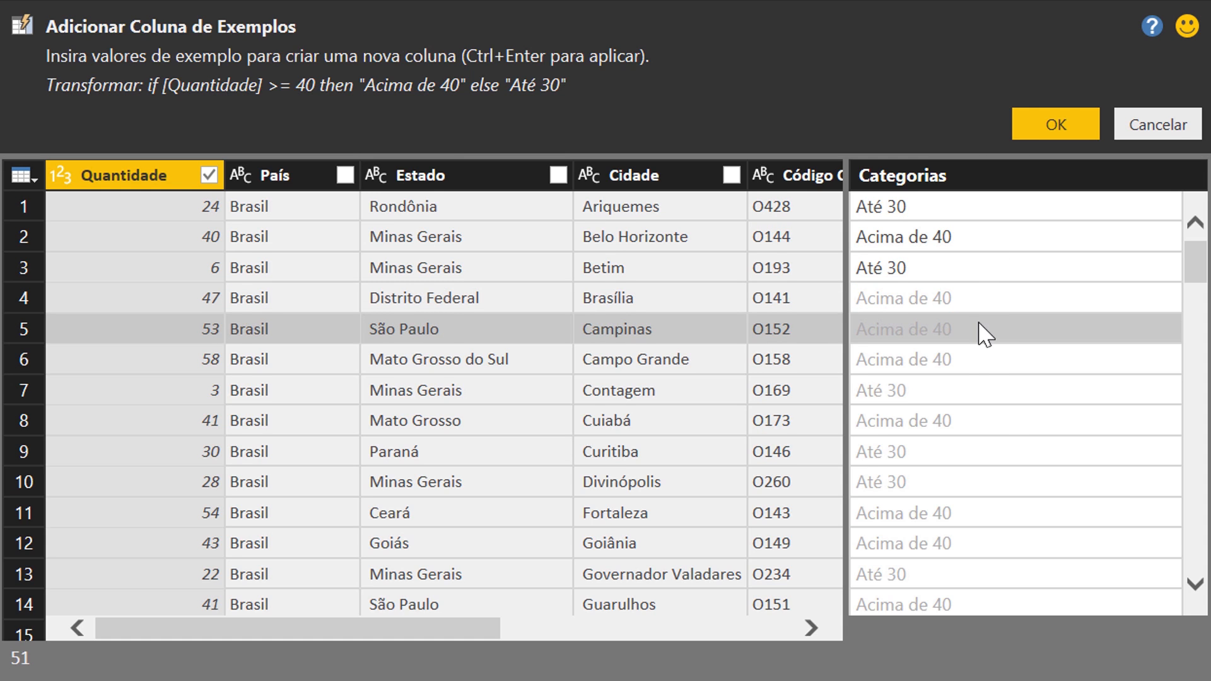
pyautogui.click(995, 367)
pyautogui.click(970, 515)
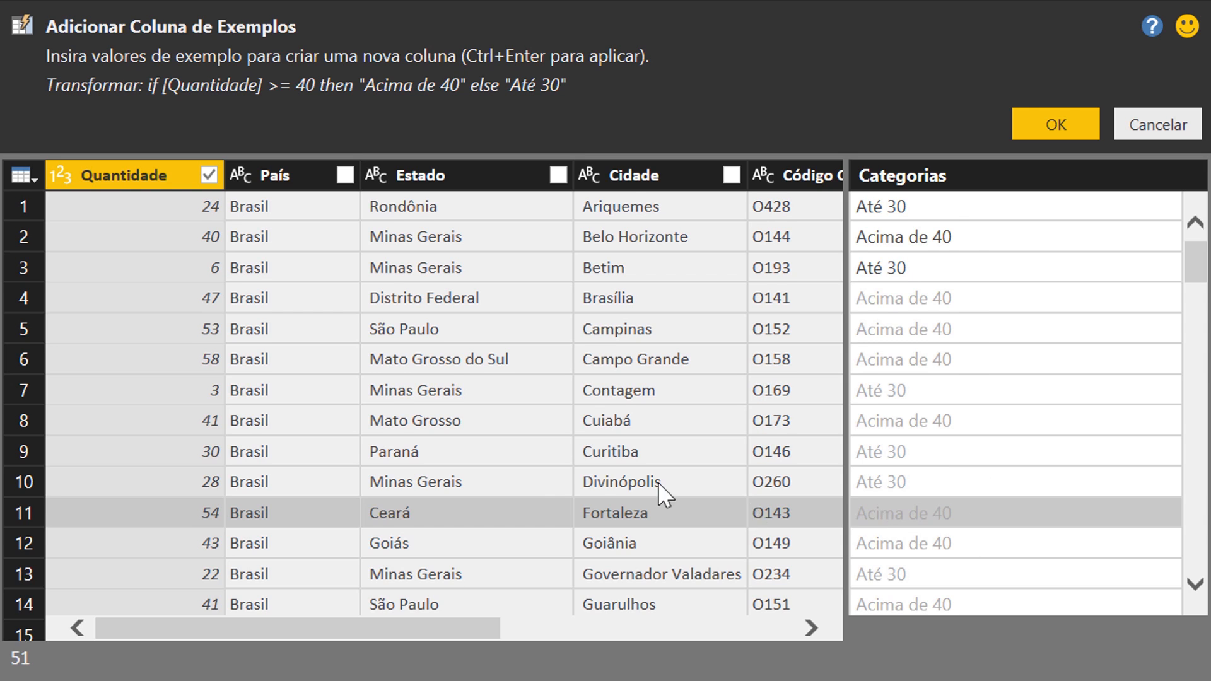
pyautogui.click(919, 461)
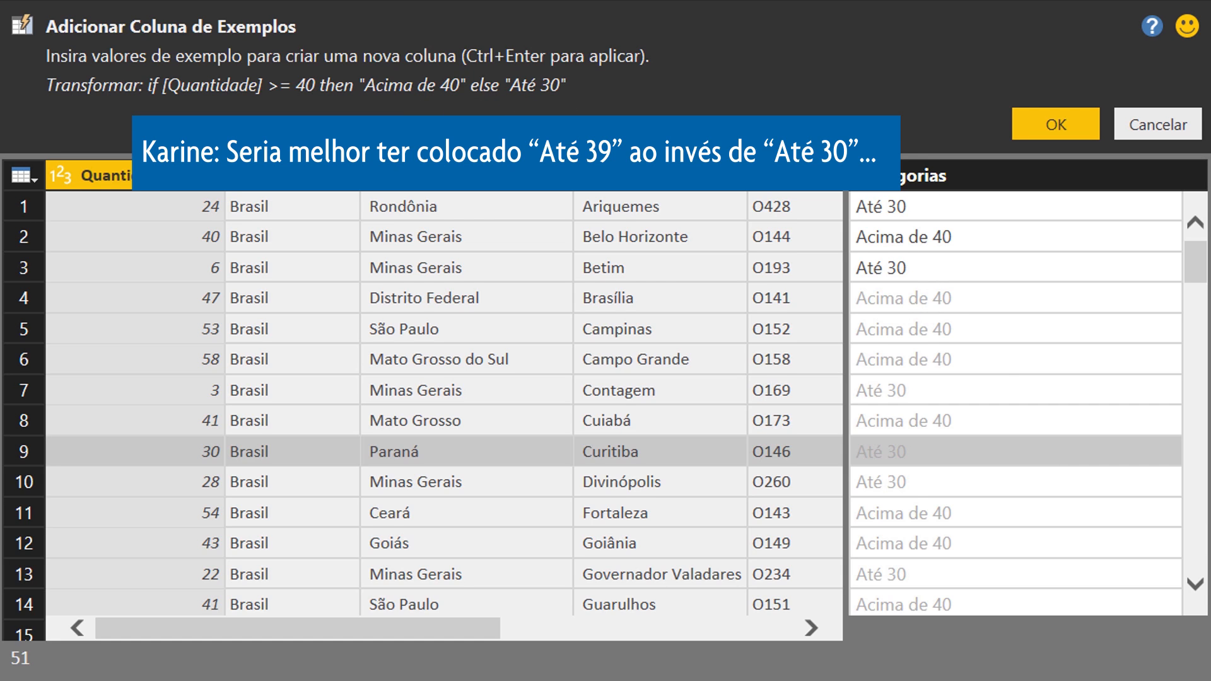
pyautogui.click(1062, 120)
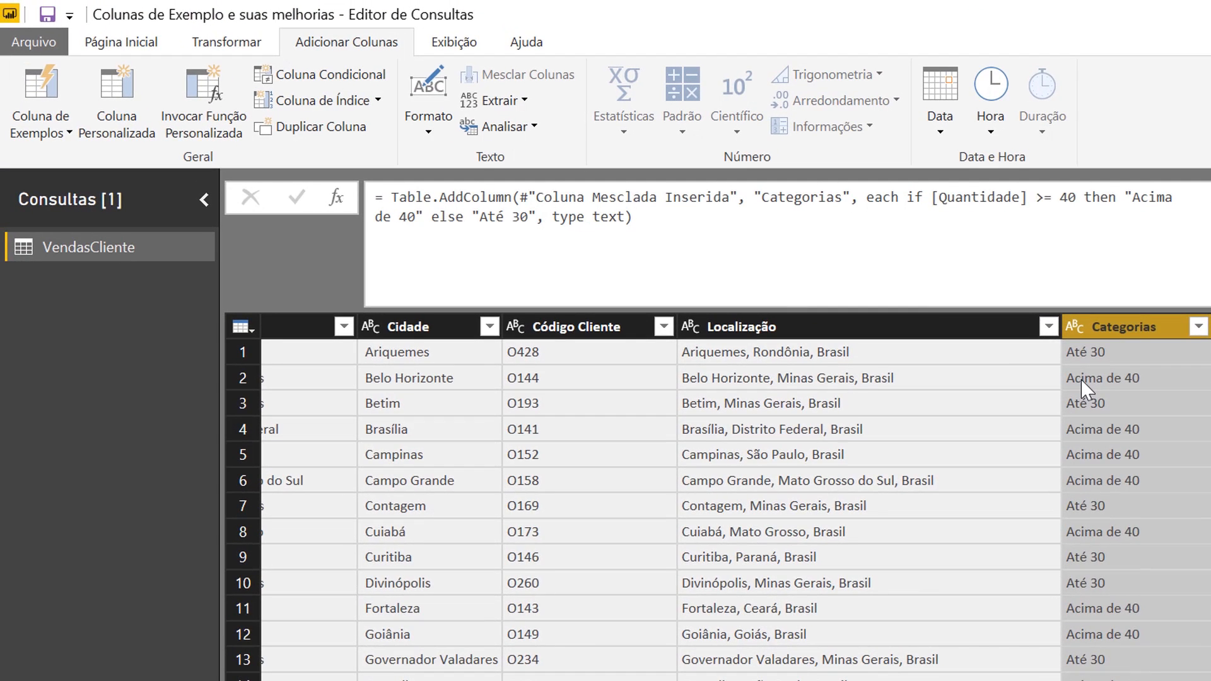
# Start a new custom column and name it "Categoria 2".
pyautogui.click(126, 133)
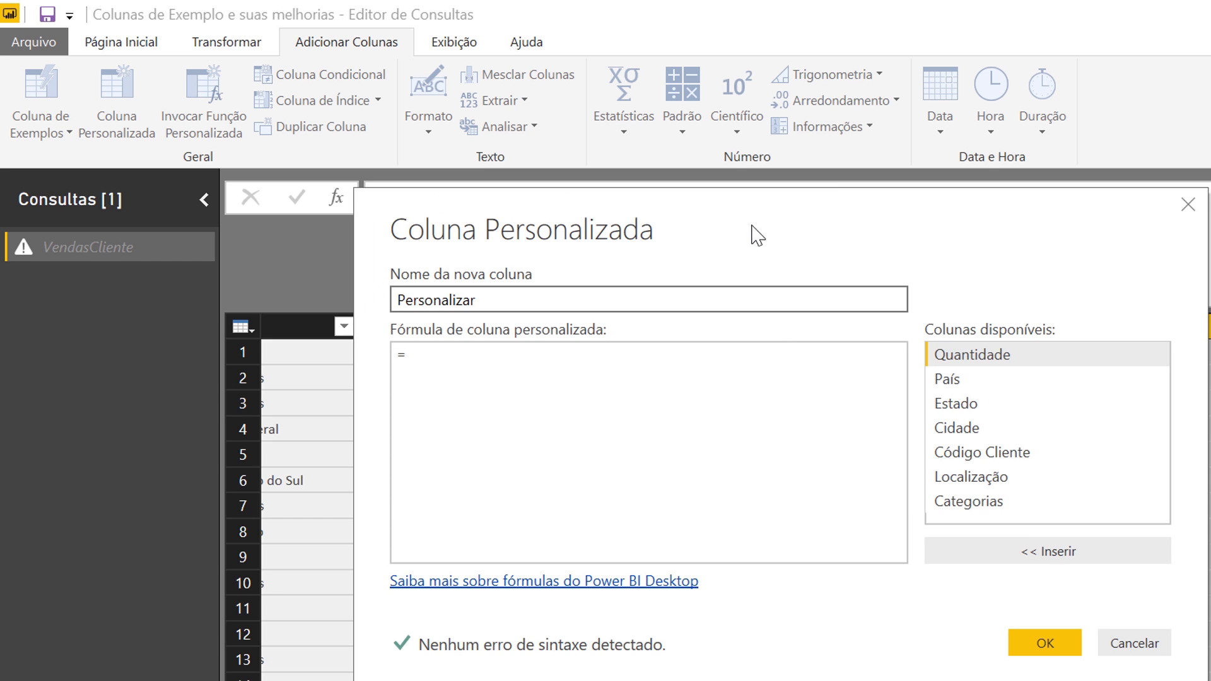
pyautogui.doubleClick(360, 417)
pyautogui.write('Ca')
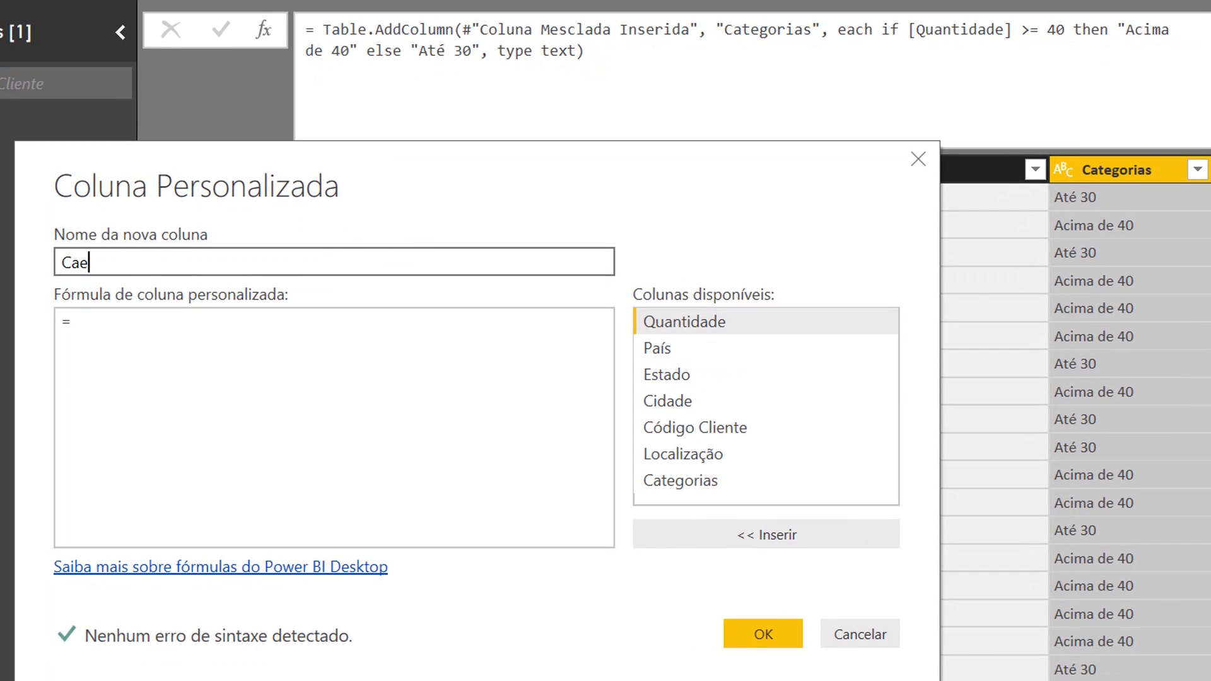
pyautogui.write('tegoria 2')
pyautogui.press('Tab')
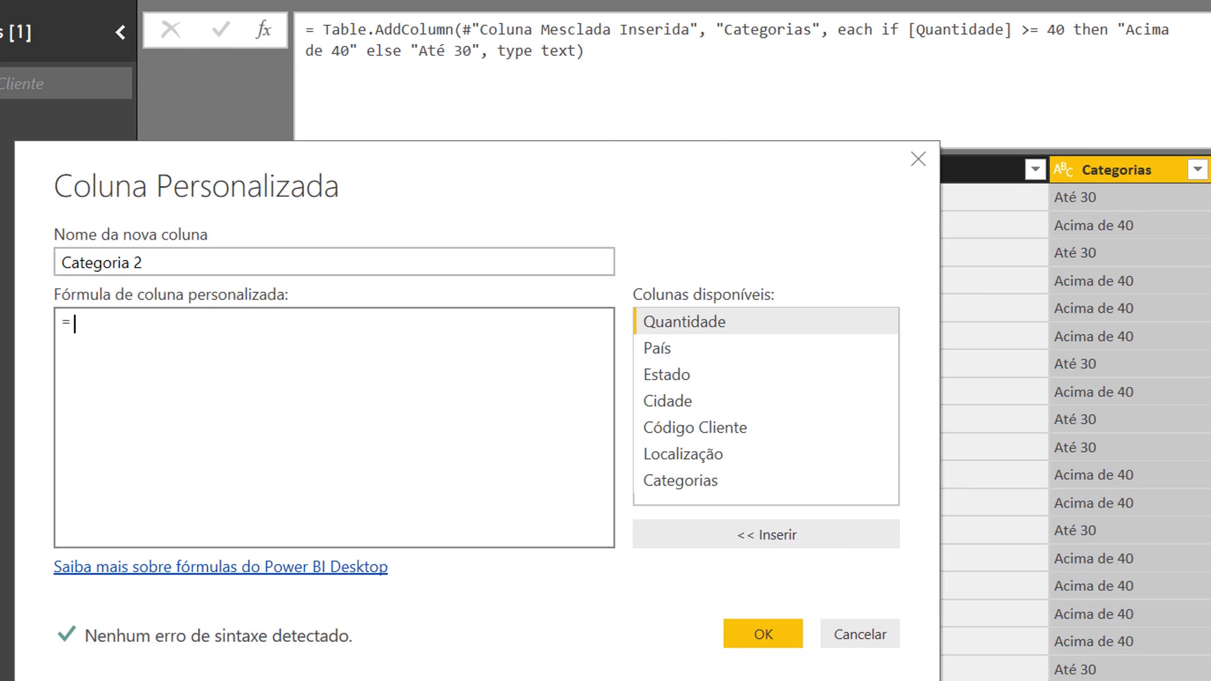
# Create the custom column with the formula if [Quantidade] >= 40 then "Acima de 40" else "Até 30".
pyautogui.write('if')
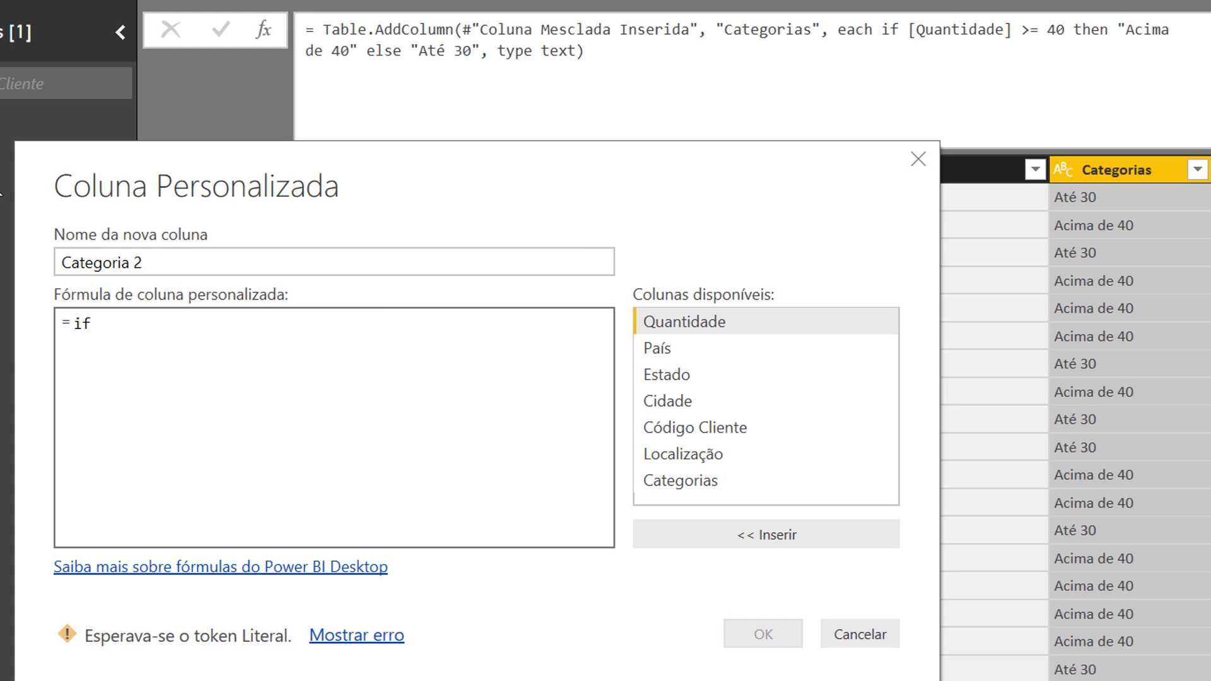
pyautogui.doubleClick(672, 328)
pyautogui.write('>=')
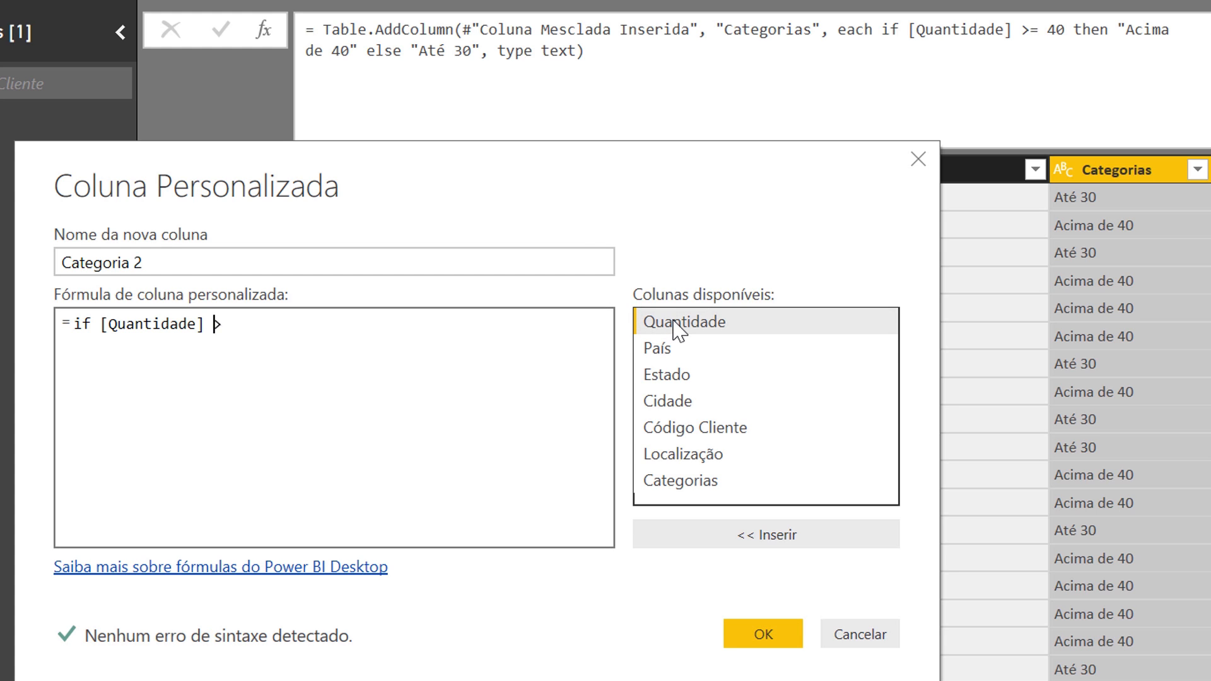
pyautogui.write(' 40 then "Acima ')
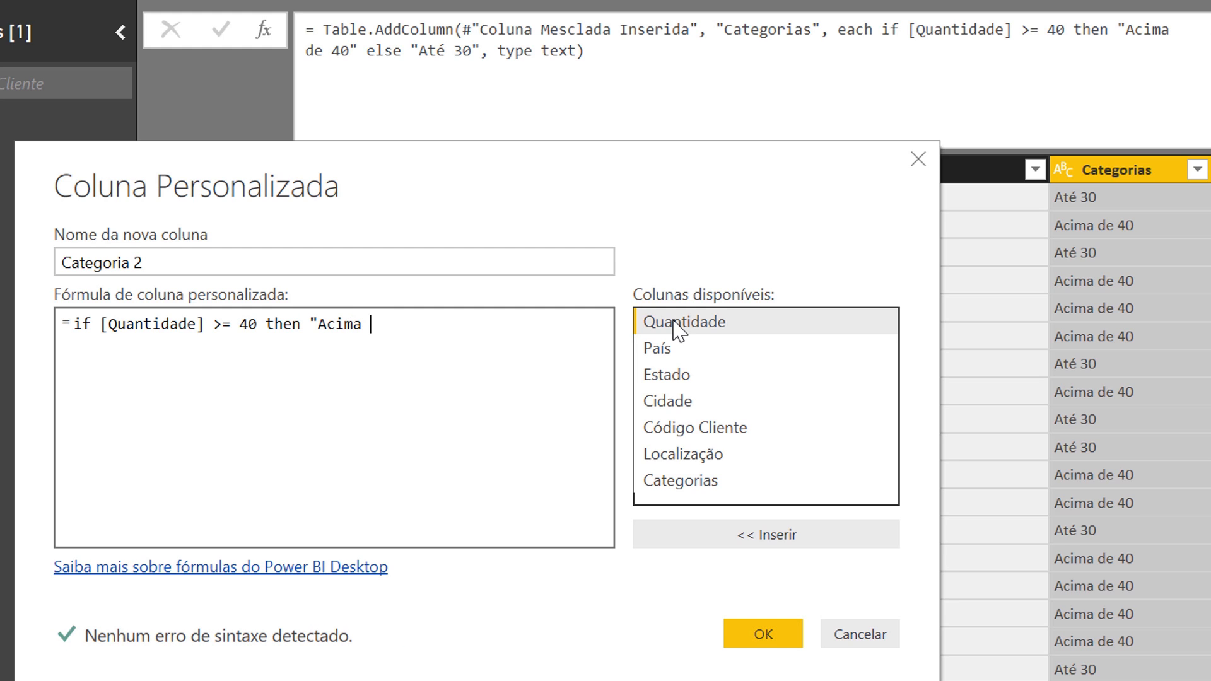
pyautogui.write('de 40" else "A')
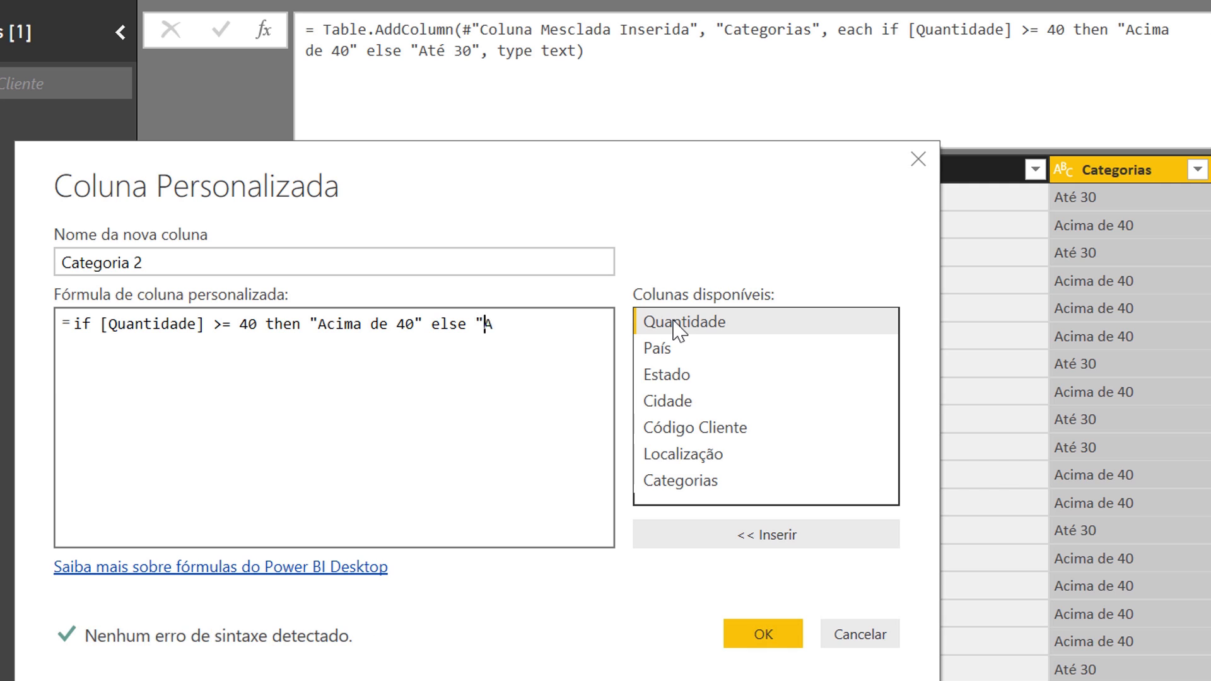
pyautogui.write('té 30"')
pyautogui.click(739, 632)
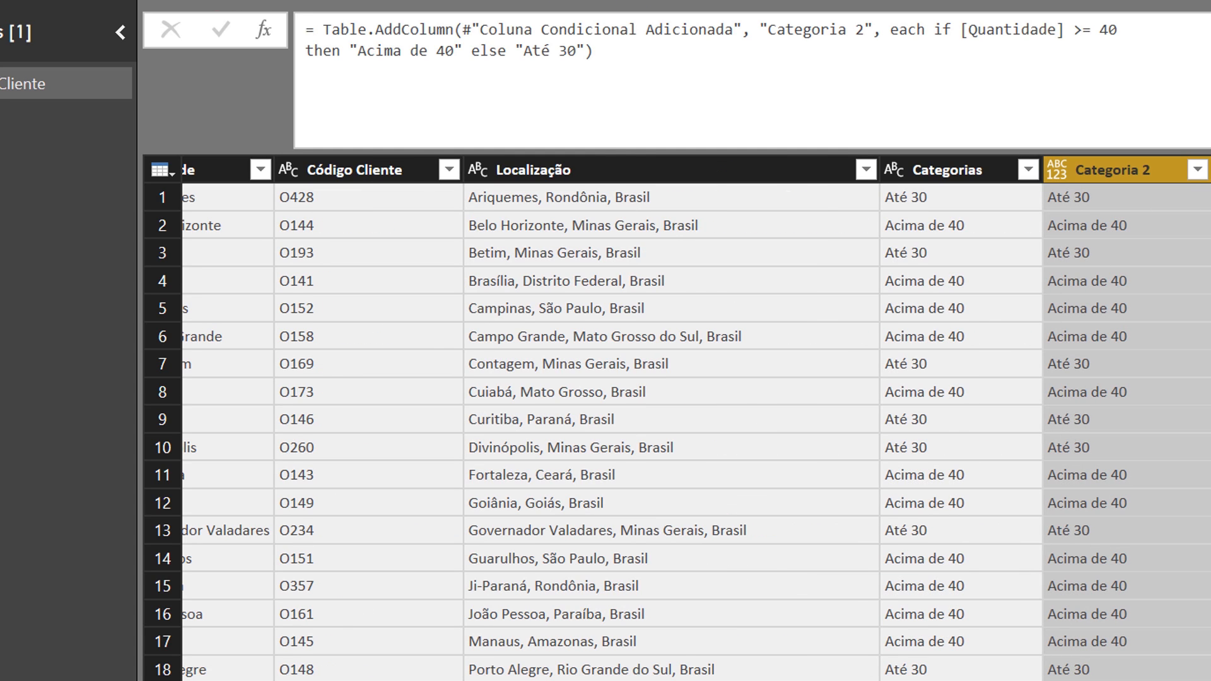